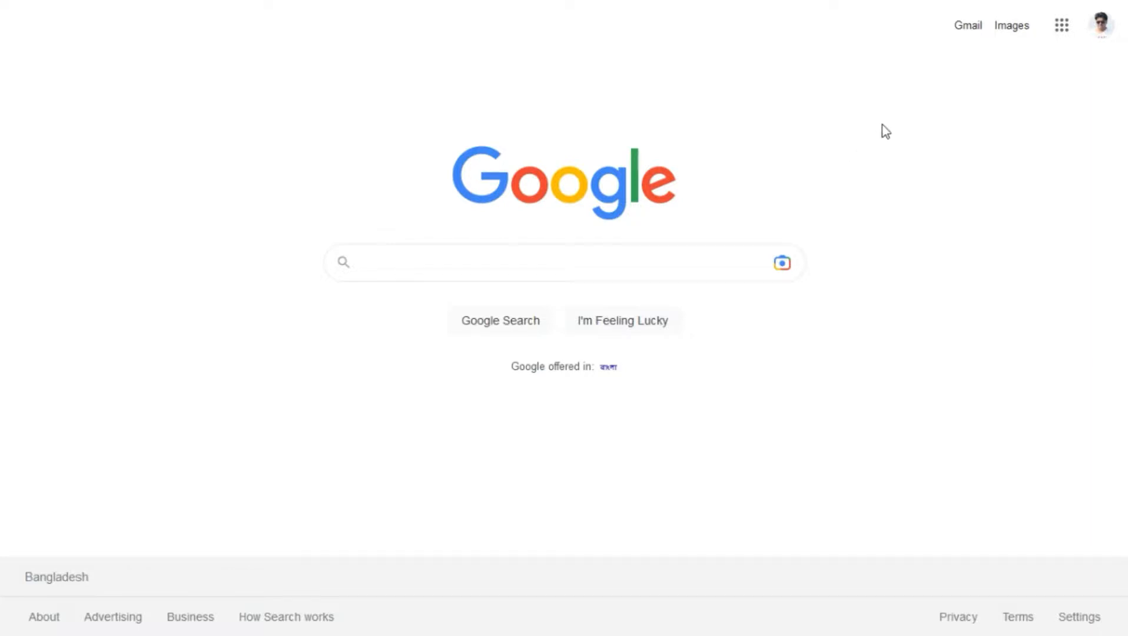
left_click(1062, 32)
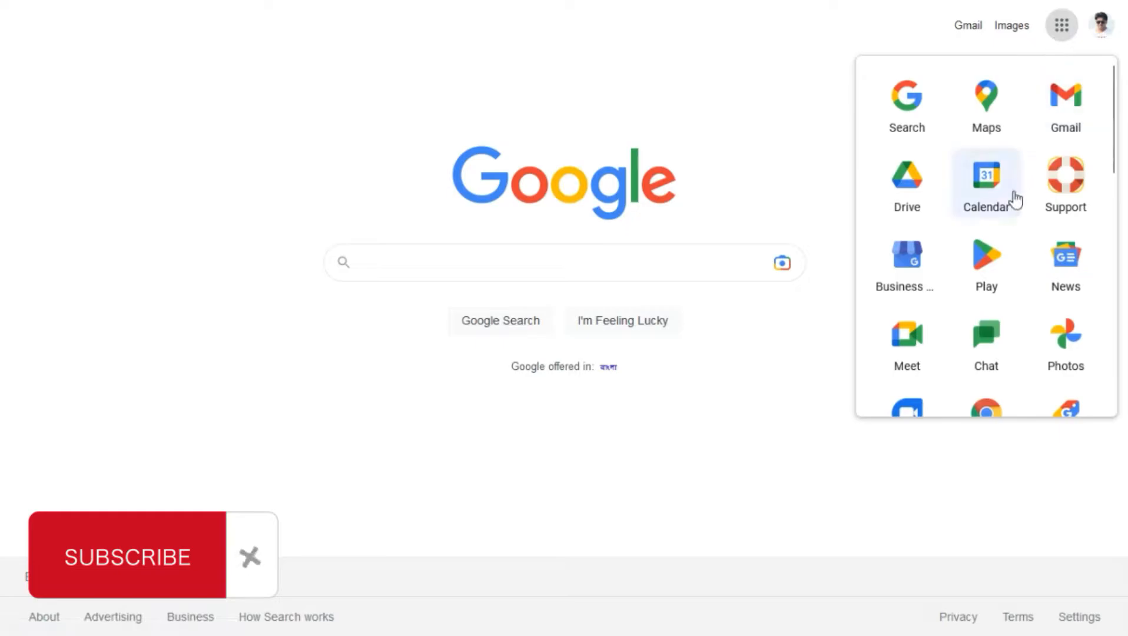
scroll(981, 206, "down", 8)
scroll(1012, 207, "down", 1)
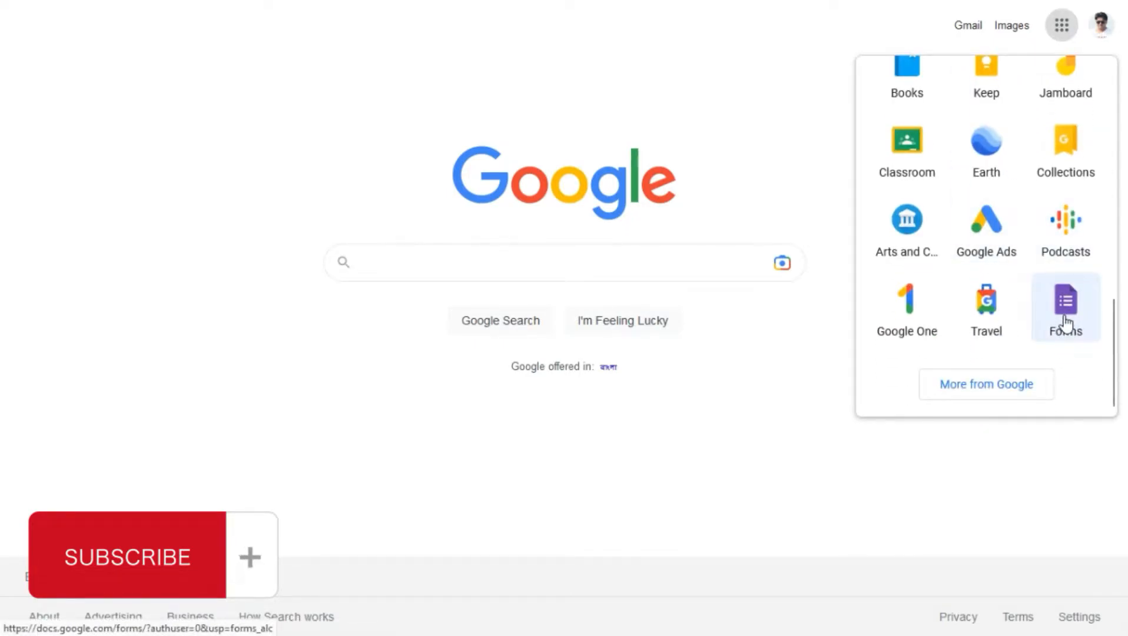
left_click(314, 134)
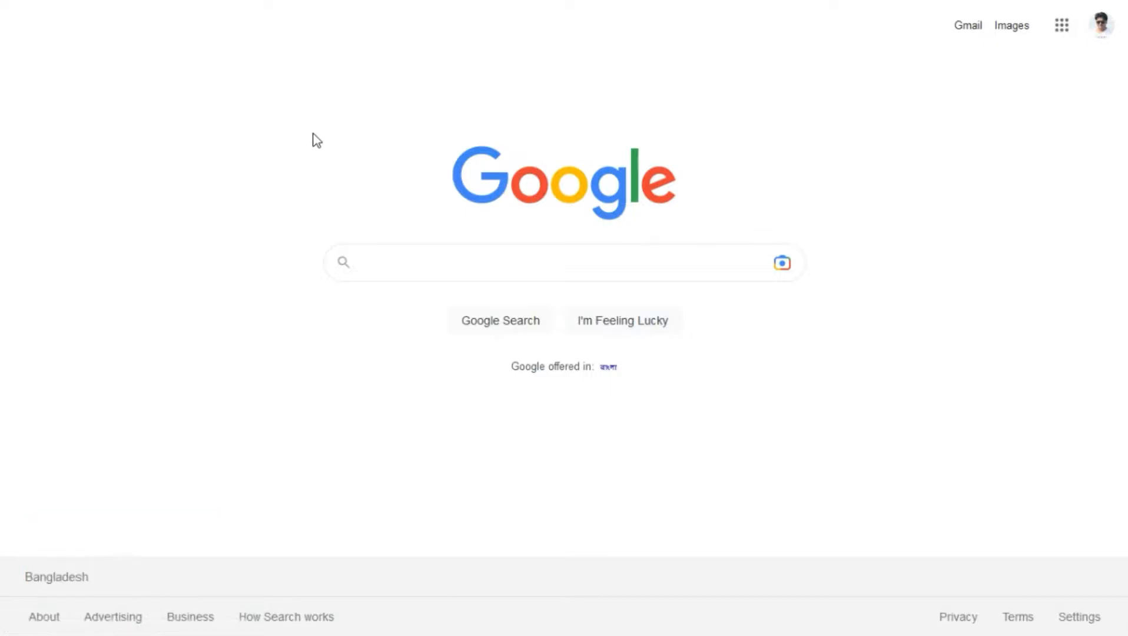
Open forms.google.com in a new browser tab and show the page in full screen
mouse_move(315, 1)
left_click(240, 19)
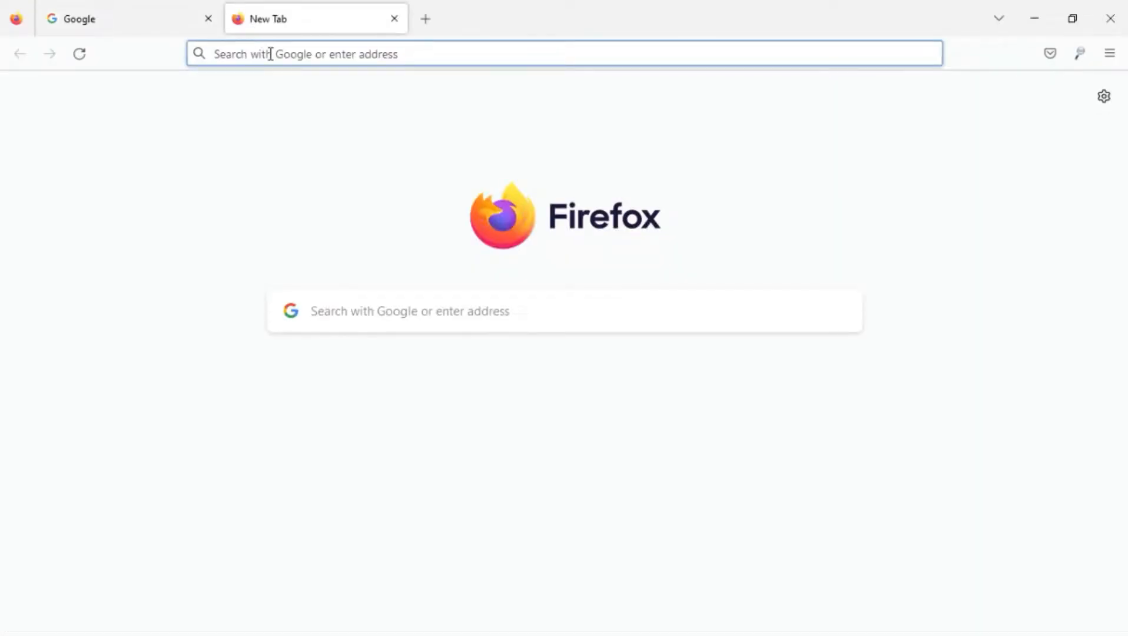
type("forms.")
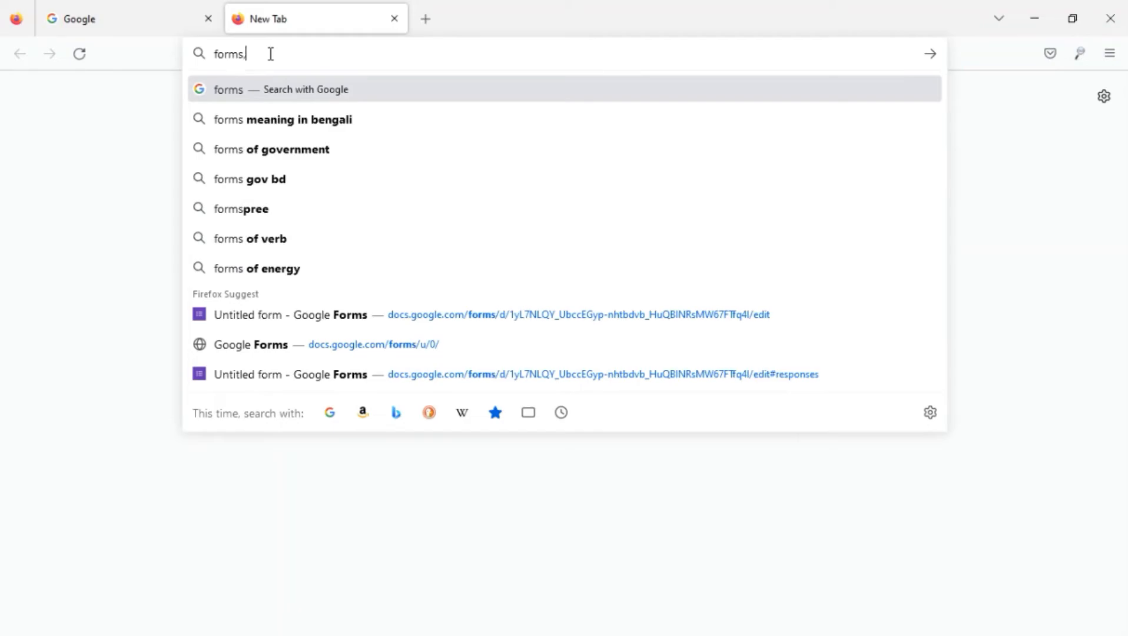
type("google.com")
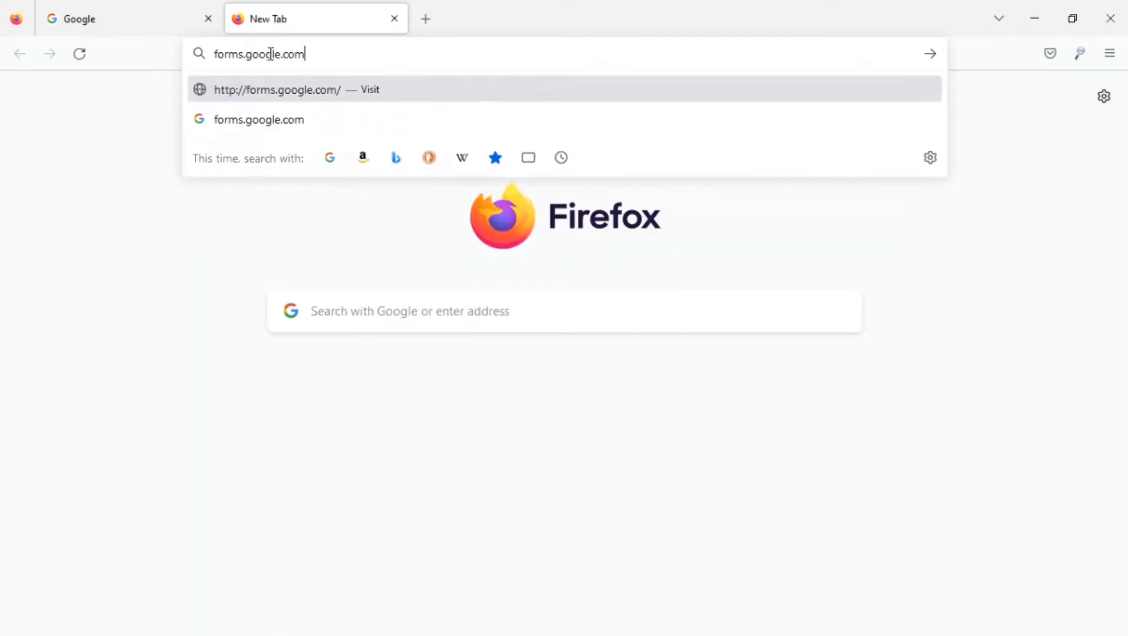
key("Return")
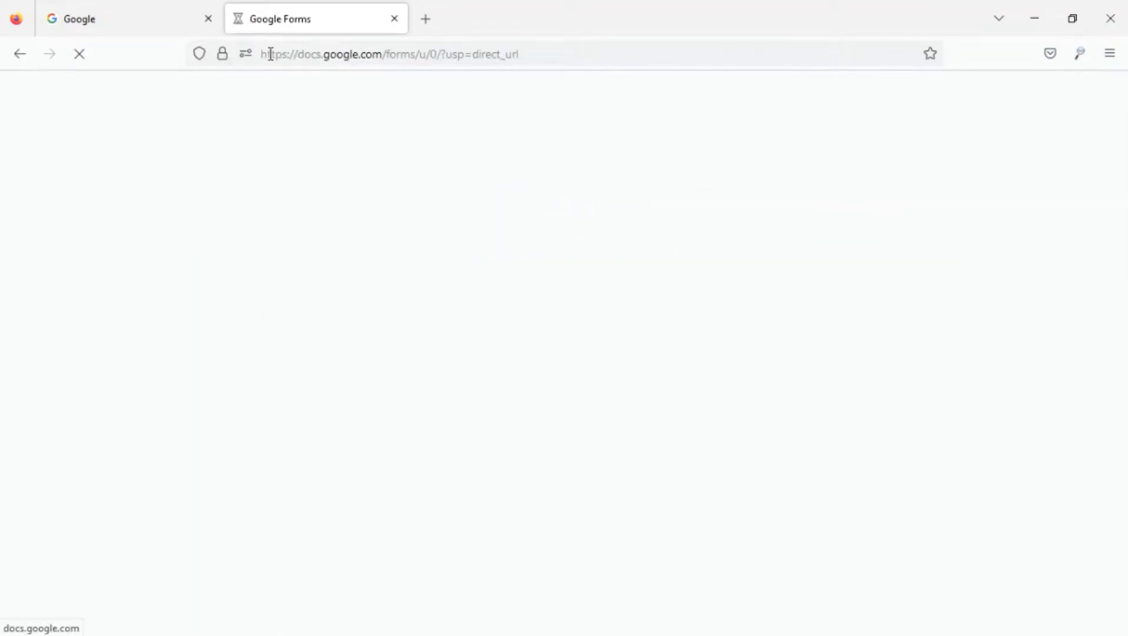
key("F11")
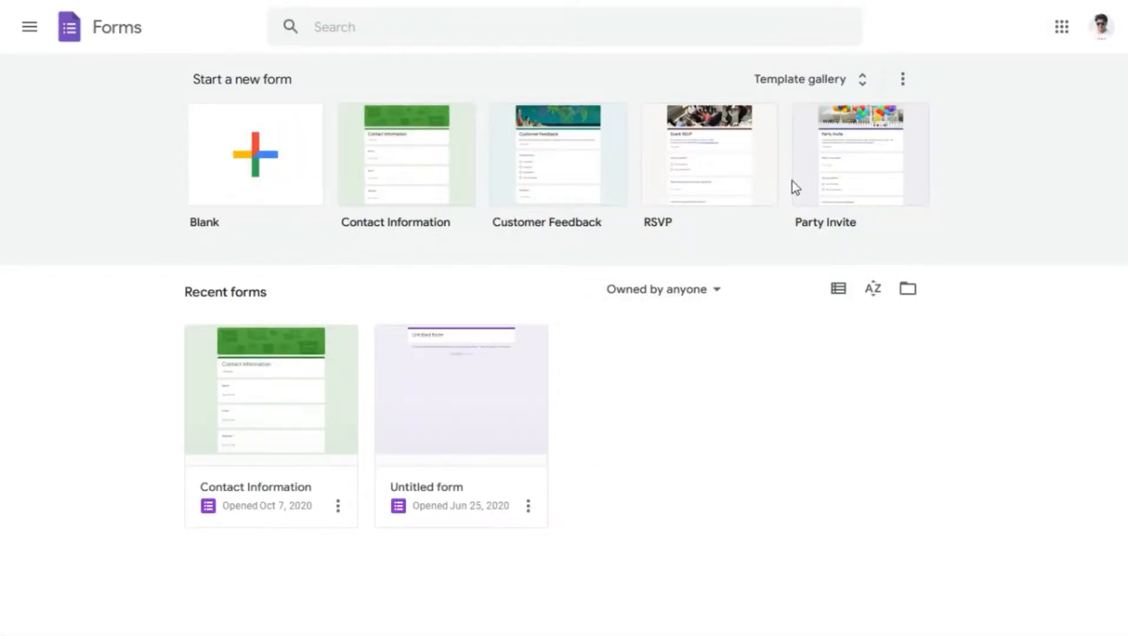
Look through the full template gallery and create a blank form from it
left_click(804, 80)
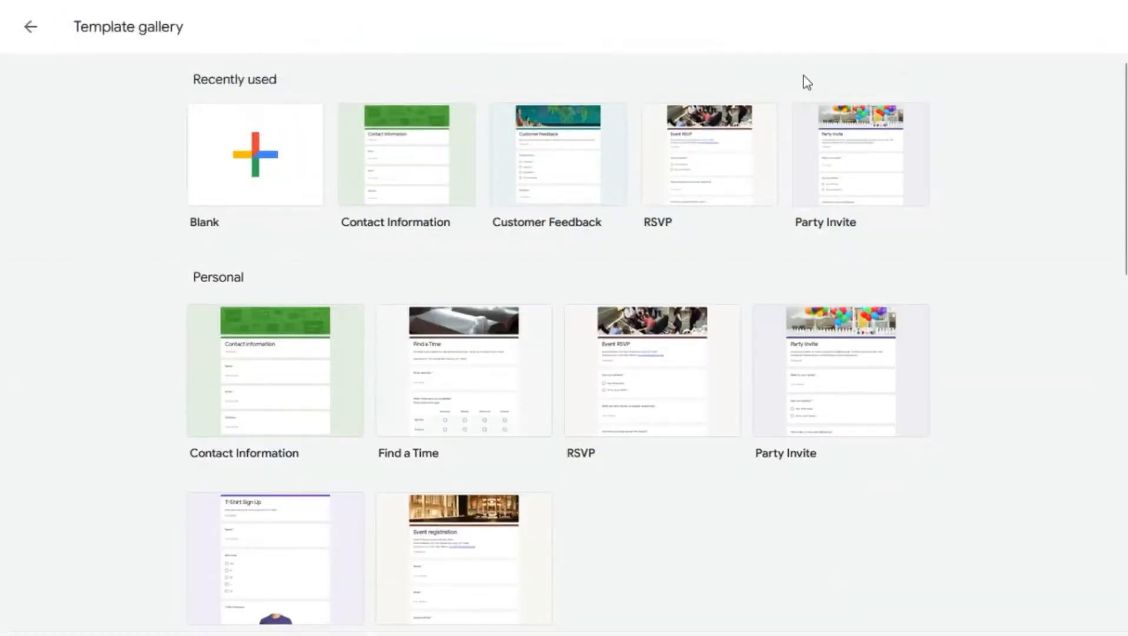
scroll(408, 202, "down", 5)
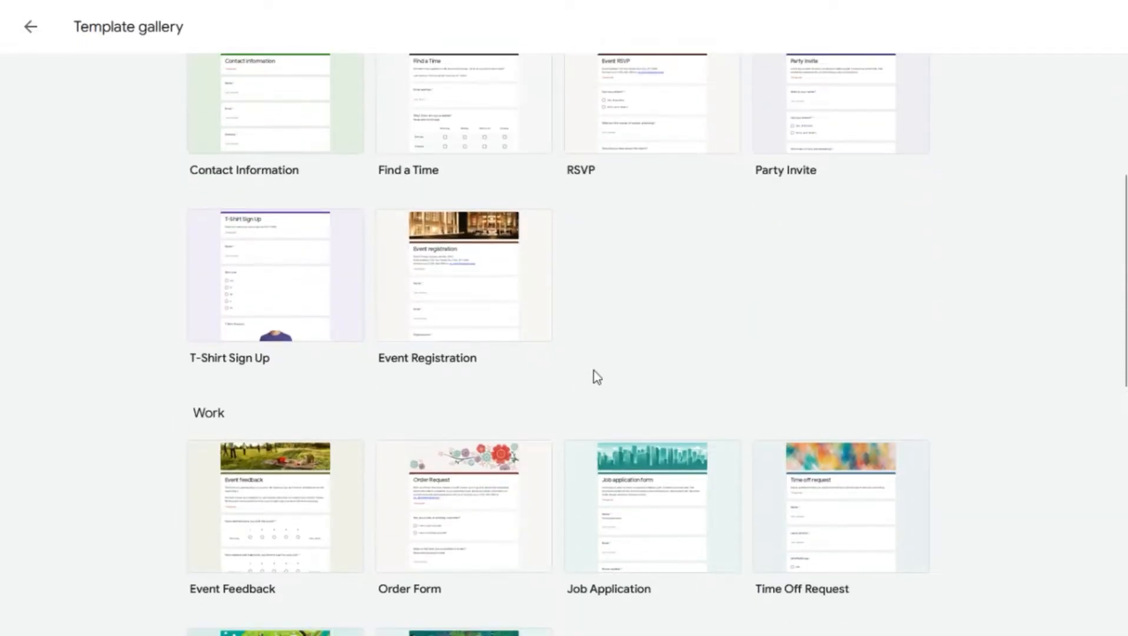
scroll(622, 365, "down", 10)
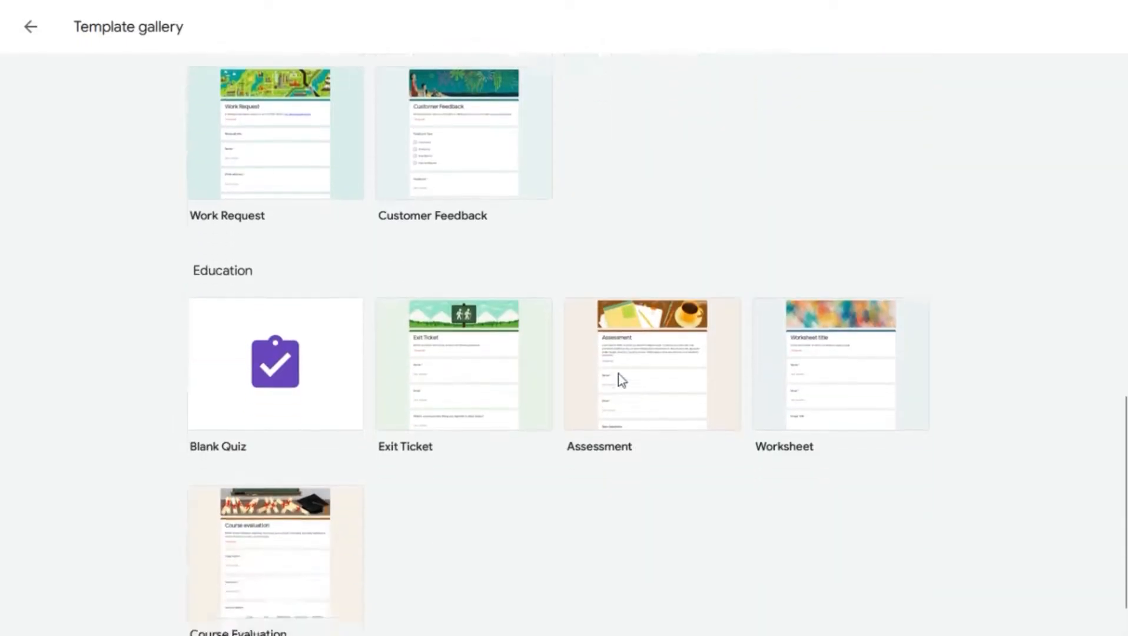
scroll(619, 381, "up", 15)
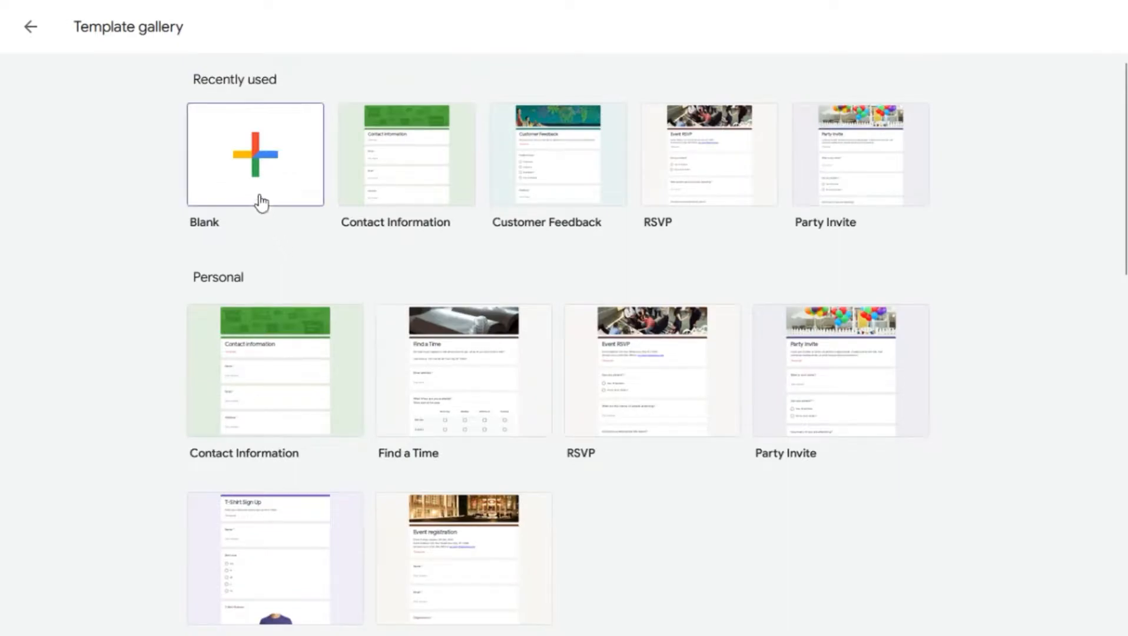
left_click(263, 173)
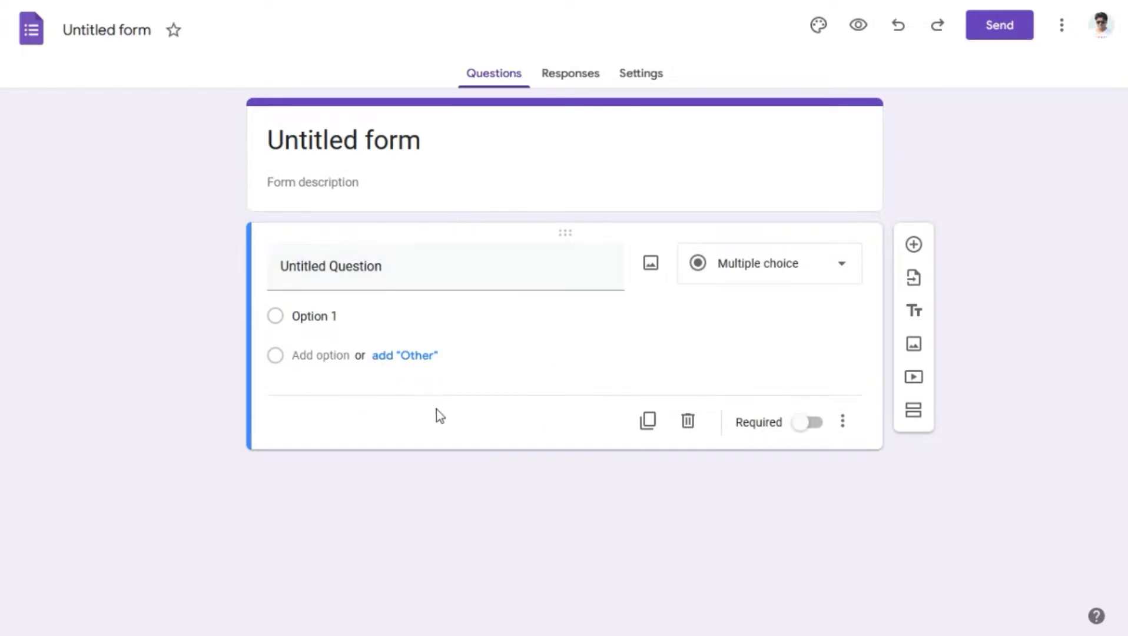
Title the form "Contact Information" and set its description to "For our customers"
left_click(354, 135)
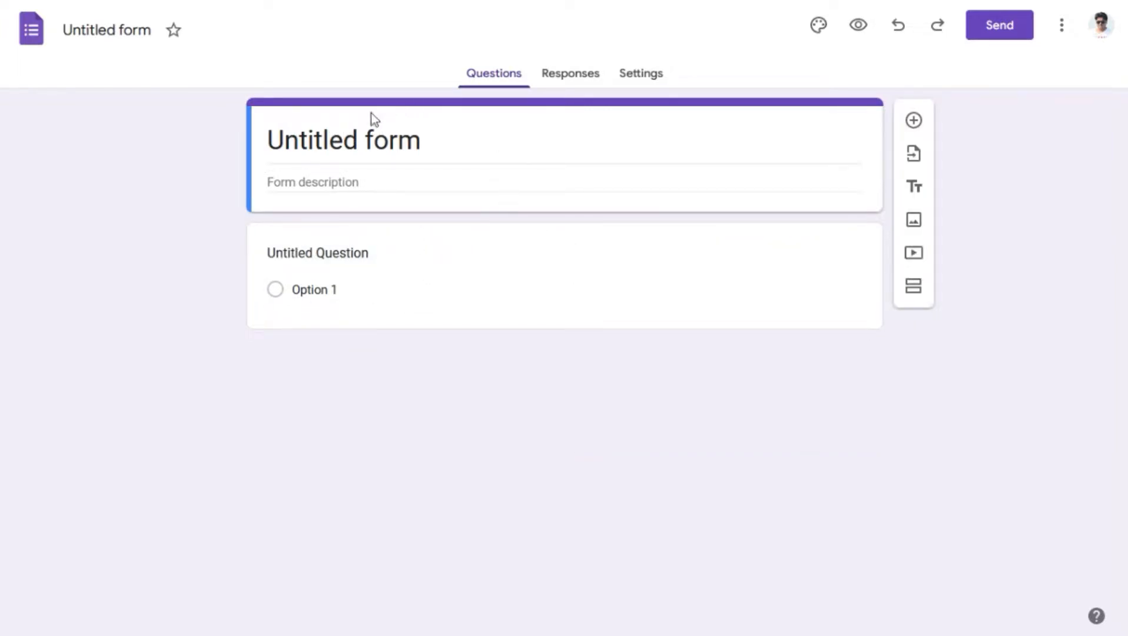
left_click(446, 151)
left_click_drag(446, 151, 267, 150)
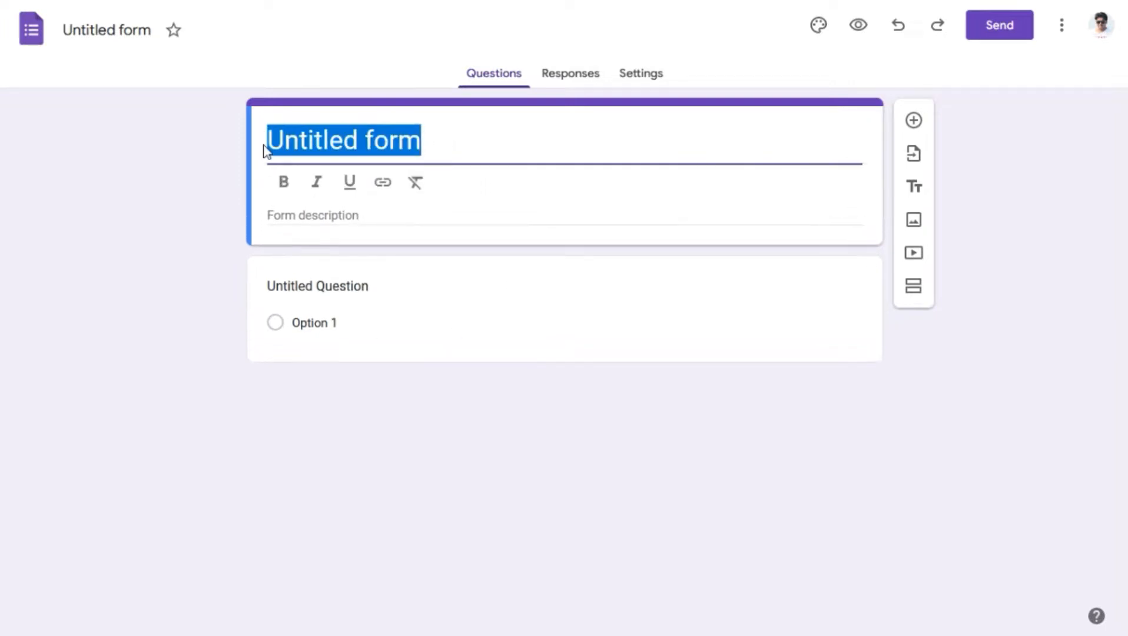
type("Cont")
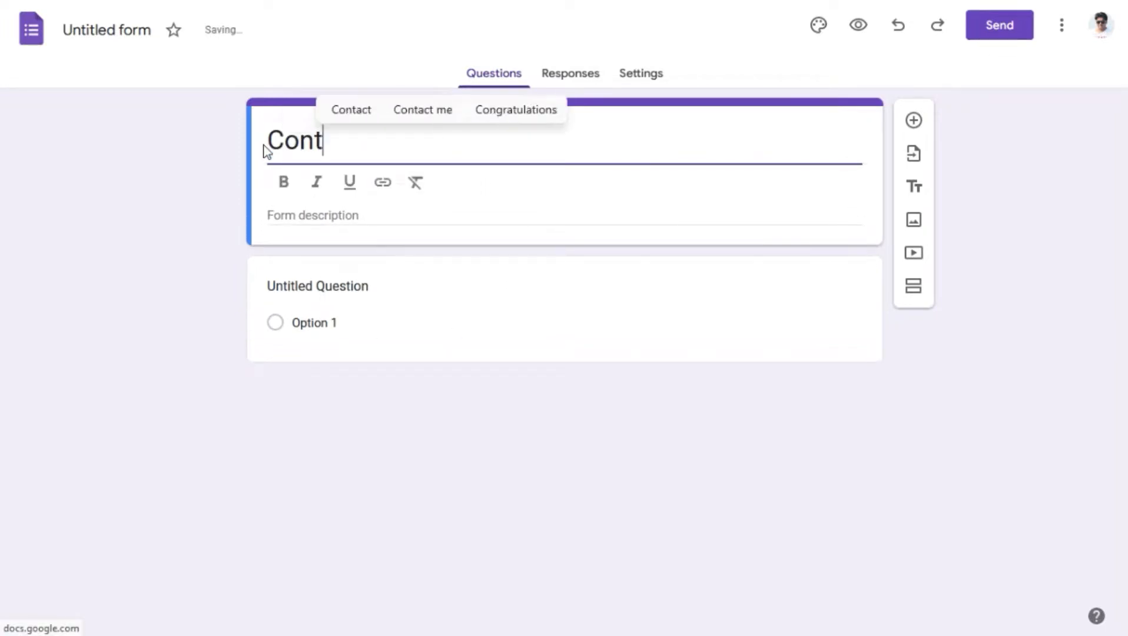
type("act I")
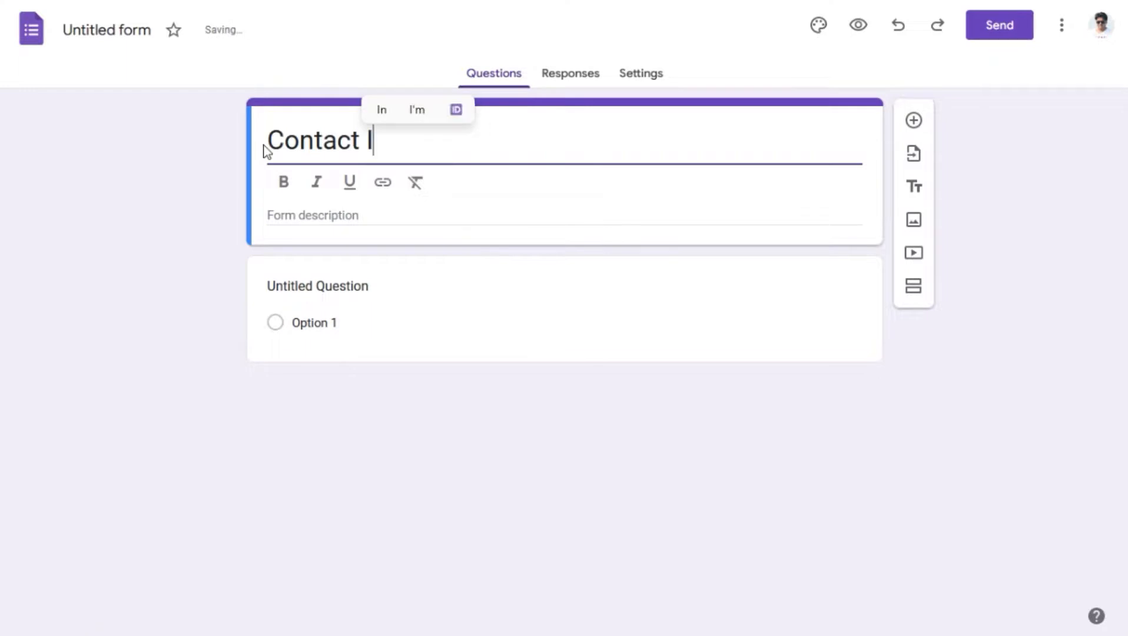
type("nformation")
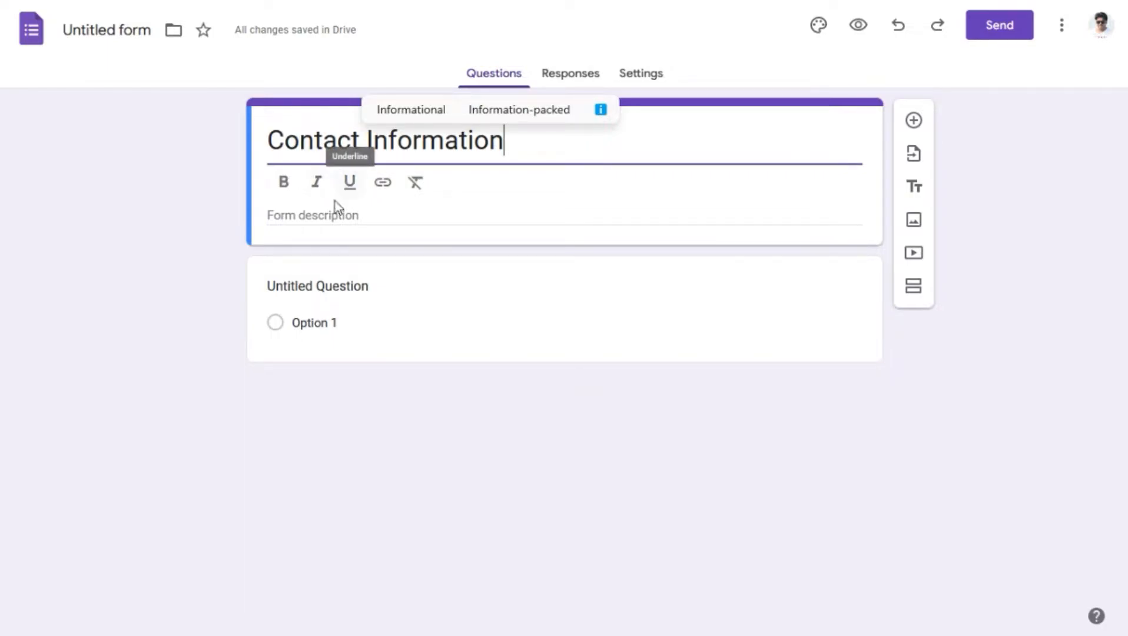
left_click(298, 215)
type("For our customers")
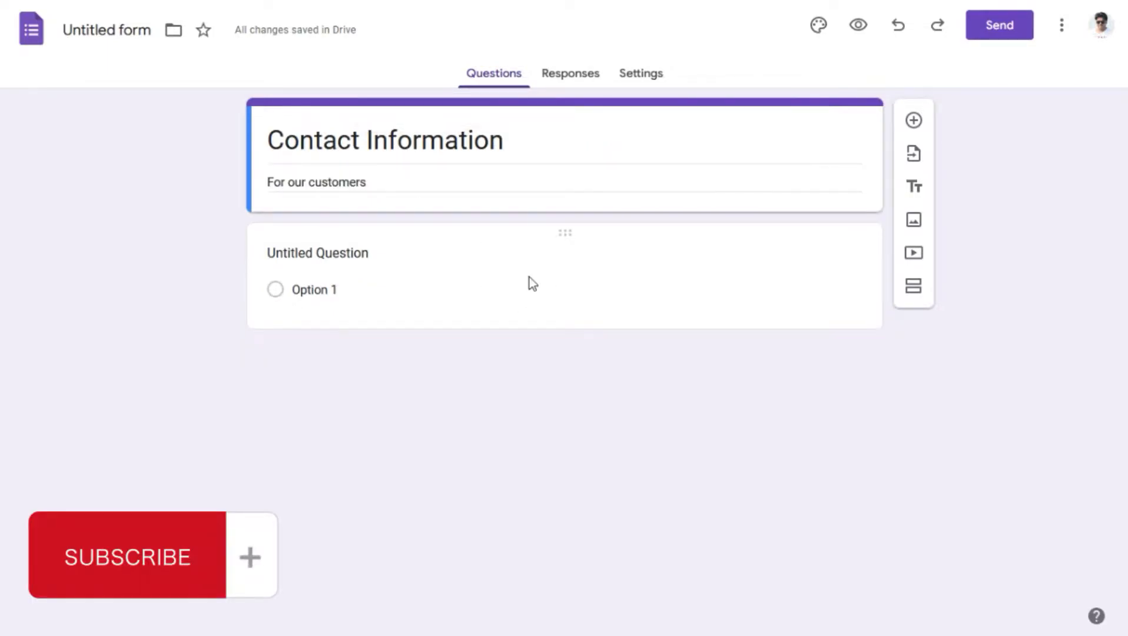
Name the first question "Your Name" and make it a short answer question
left_click(306, 253)
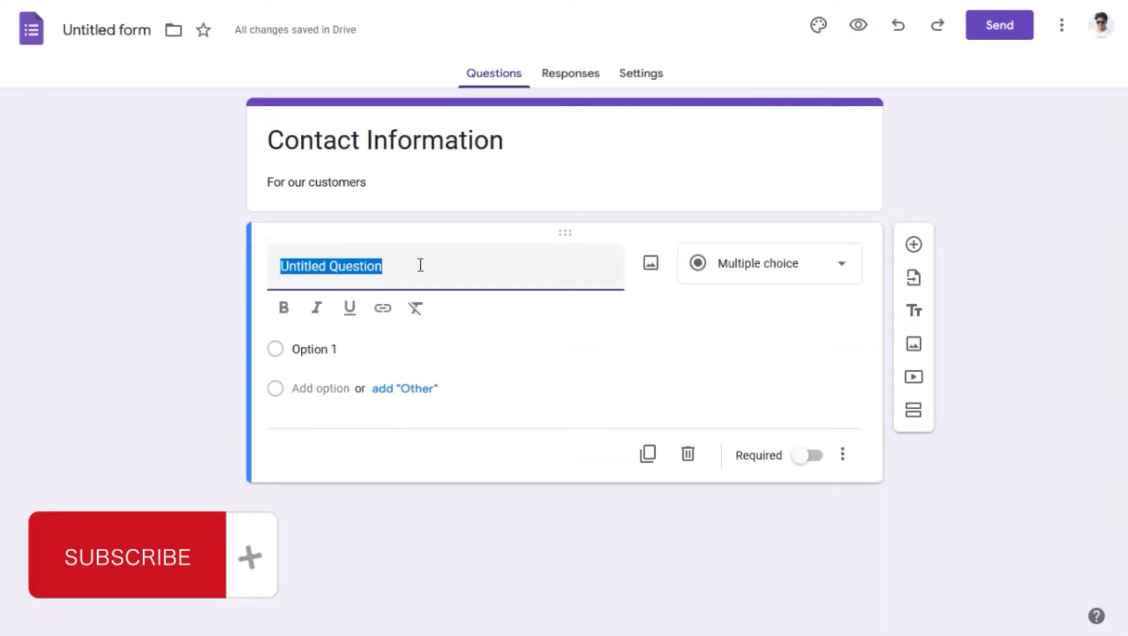
type("Your Name")
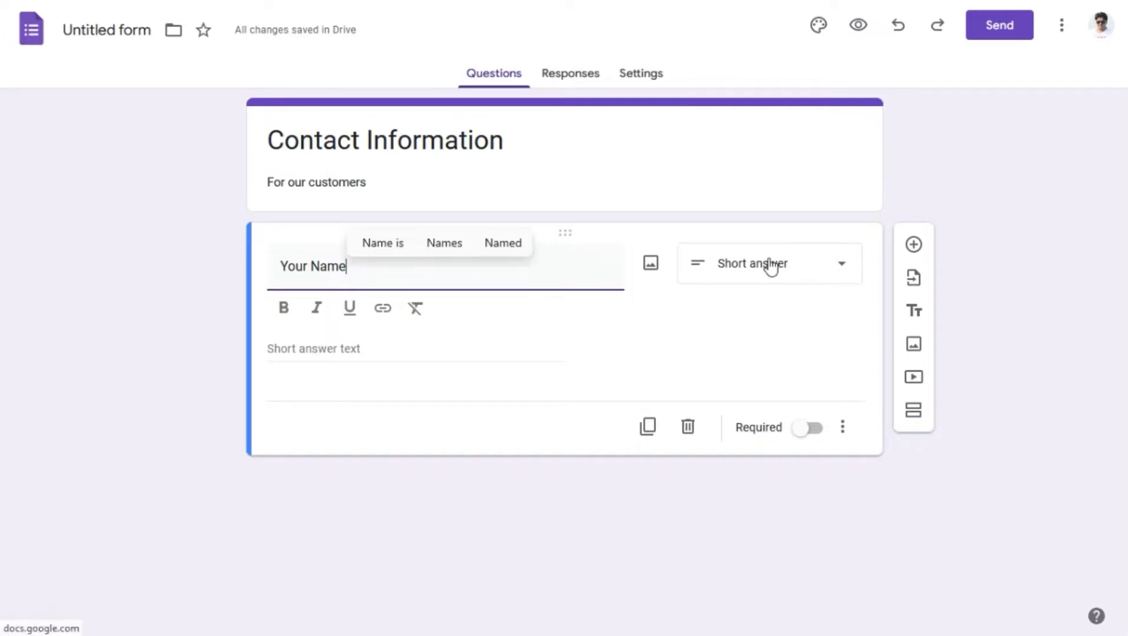
left_click(771, 267)
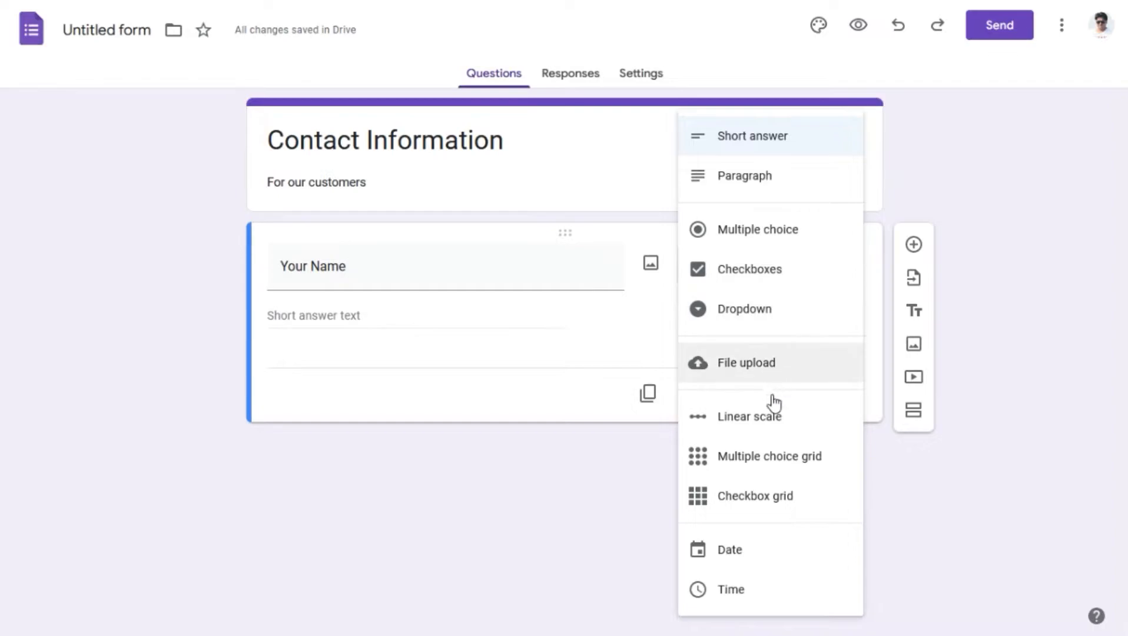
left_click(742, 155)
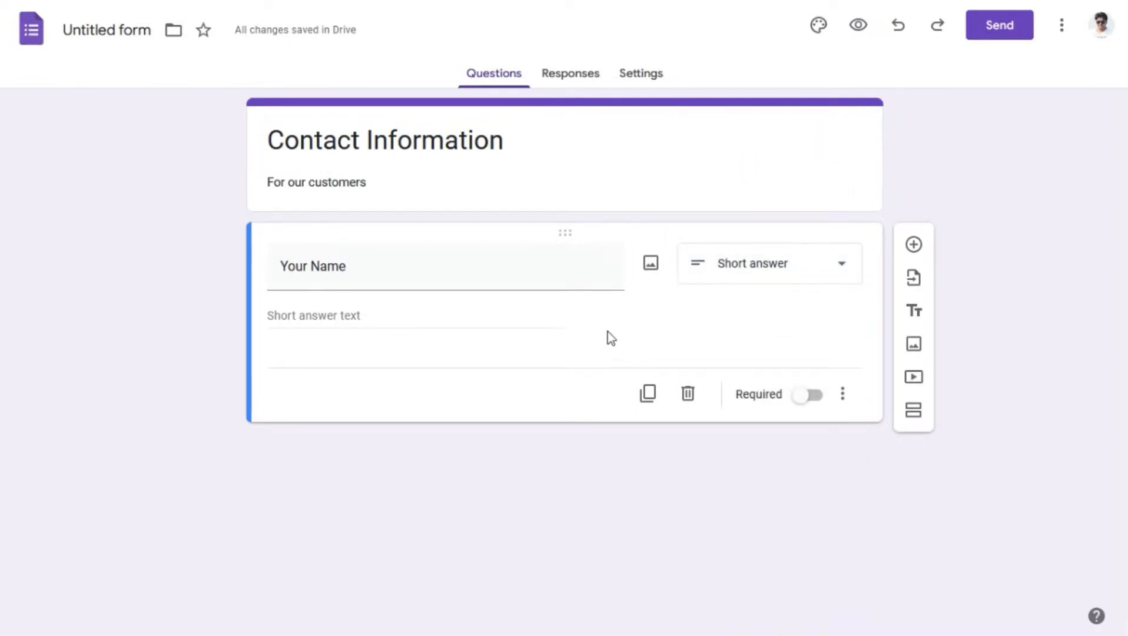
Add a second question "Your email address" with the short answer type
left_click(915, 245)
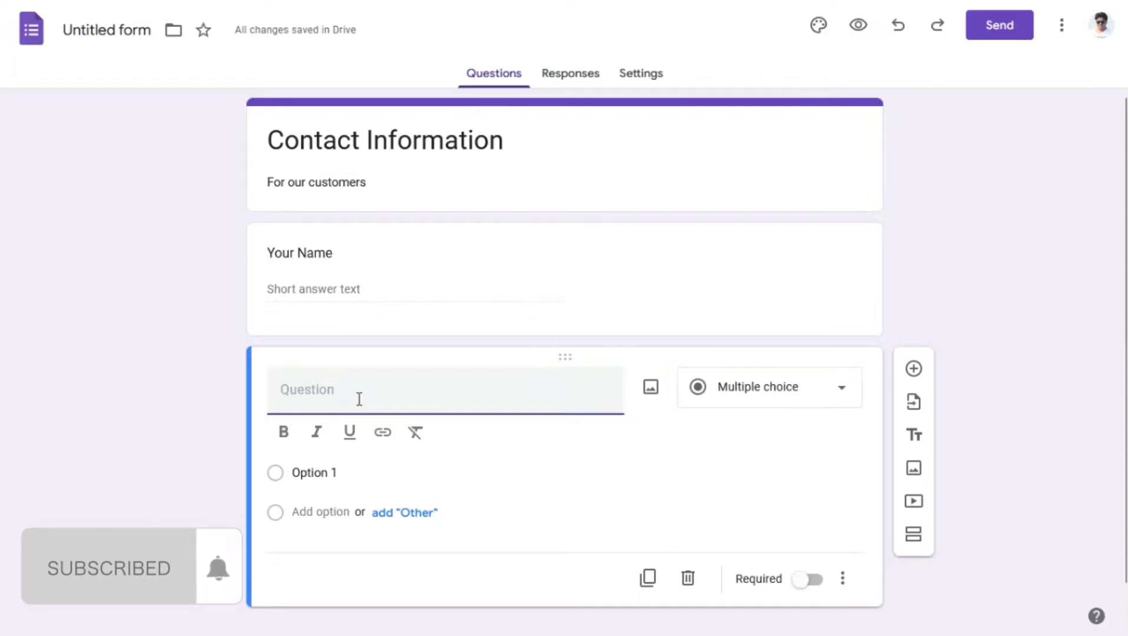
type("Your e")
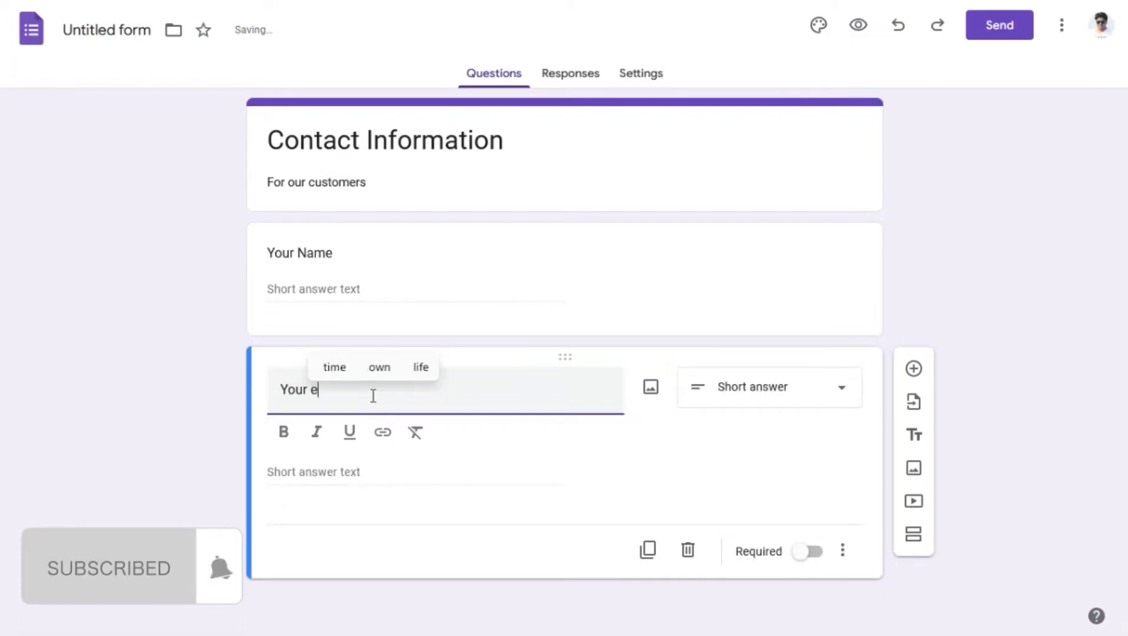
type("mail address")
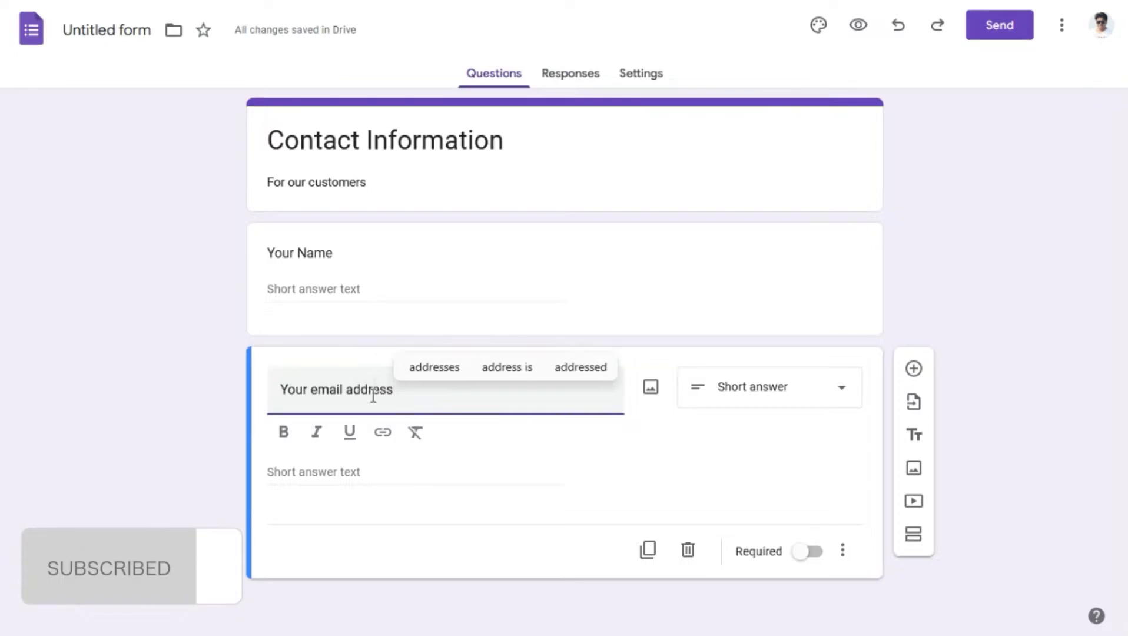
left_click(752, 427)
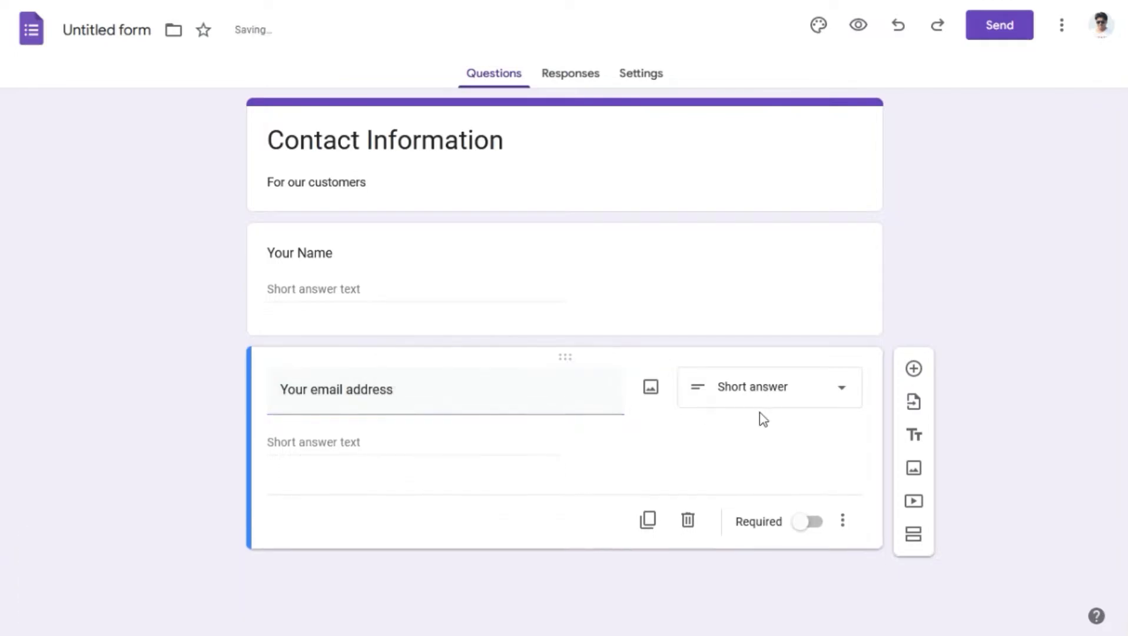
left_click(798, 402)
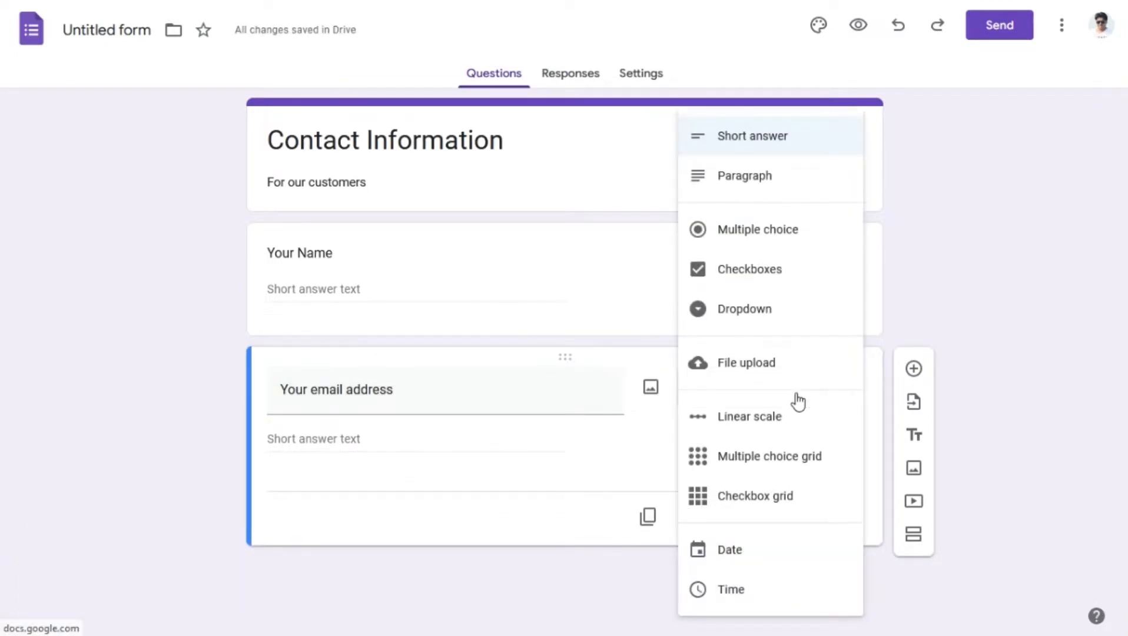
left_click(749, 142)
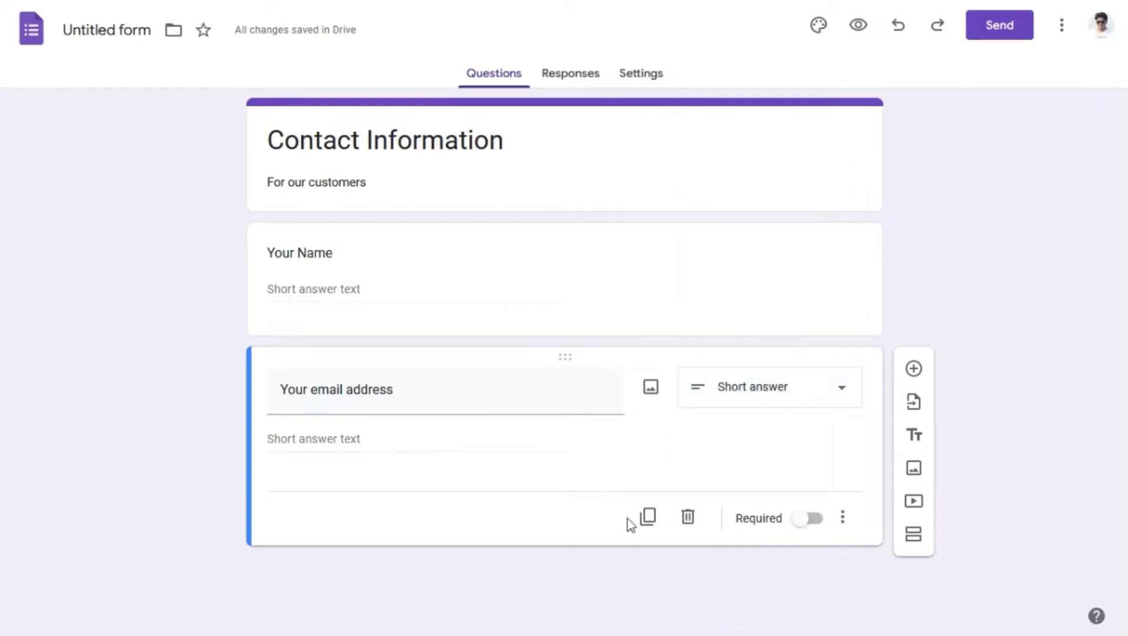
Add a third question "Gender" with the multiple choice type
left_click(913, 370)
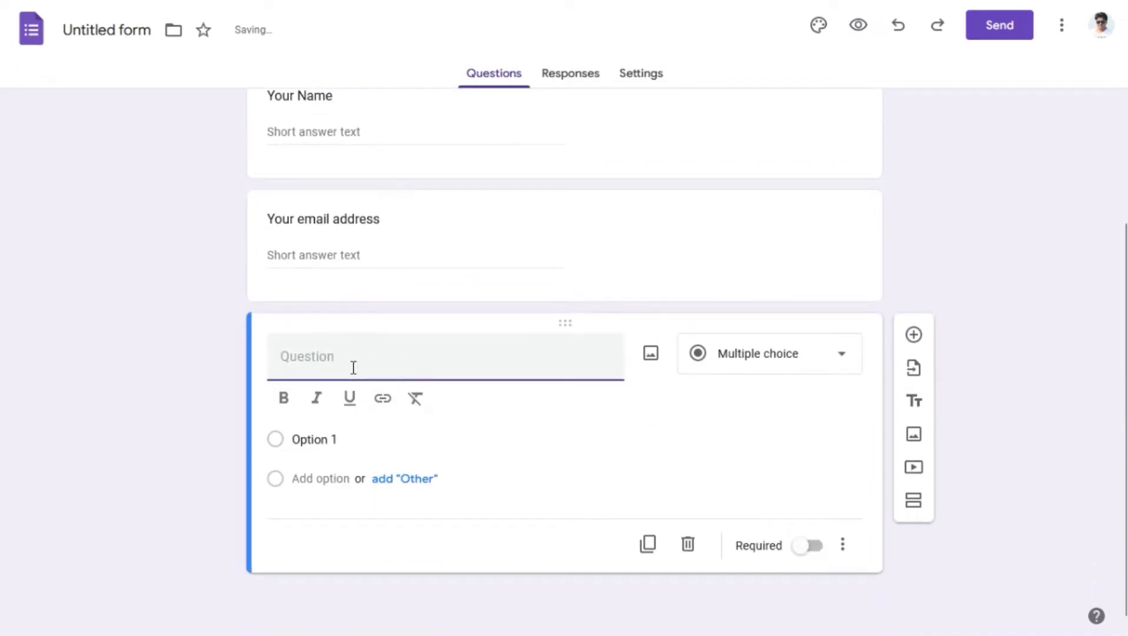
type("Gender")
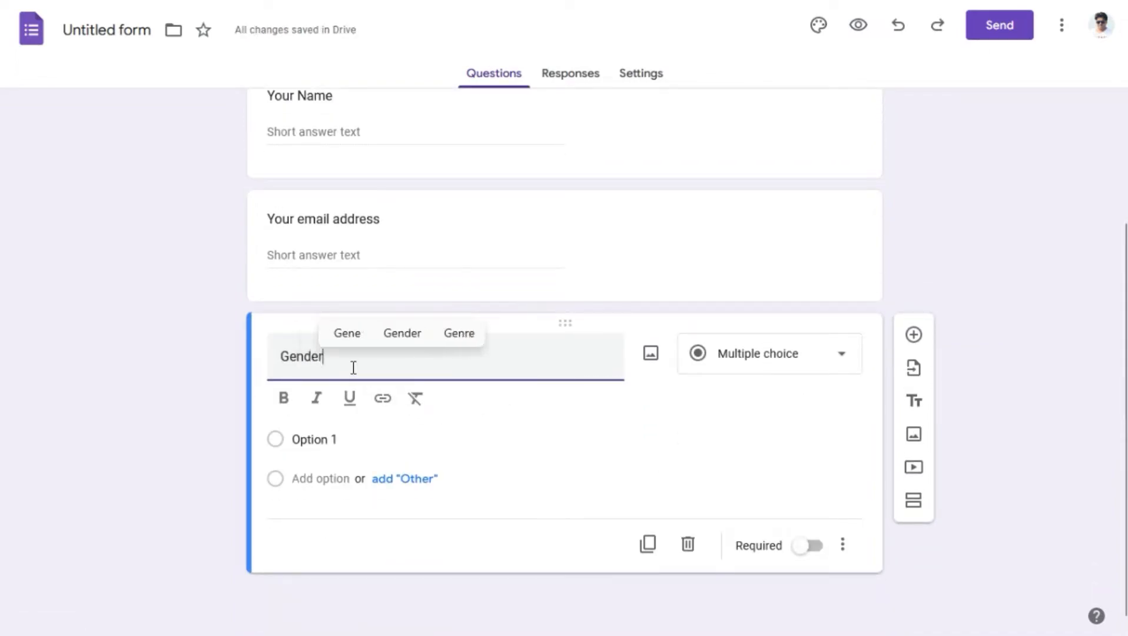
left_click(659, 428)
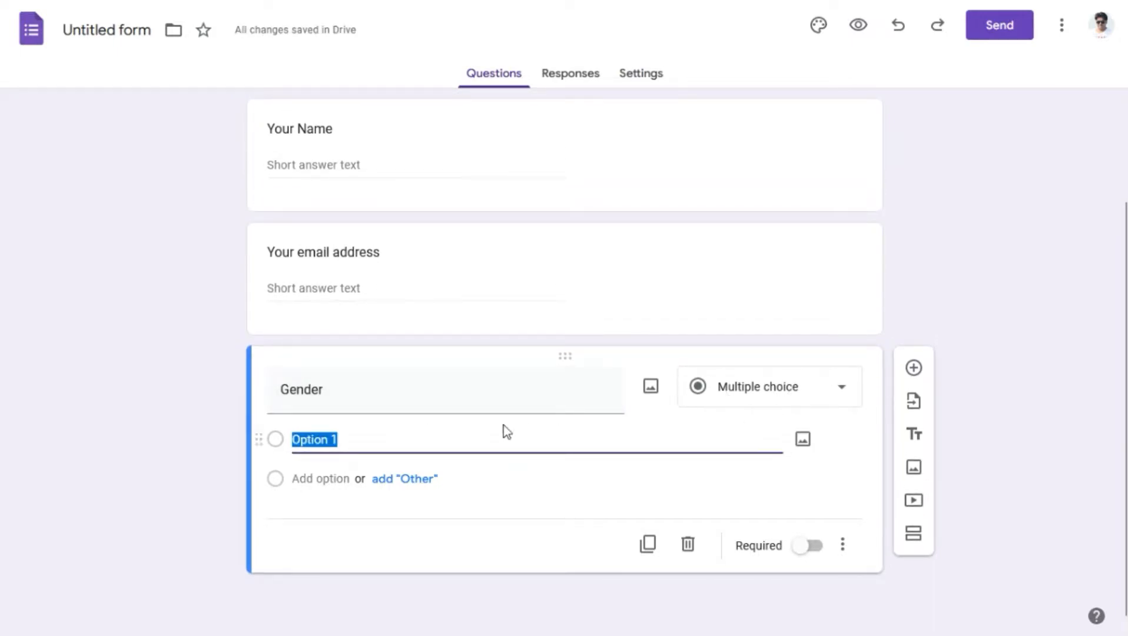
left_click(795, 398)
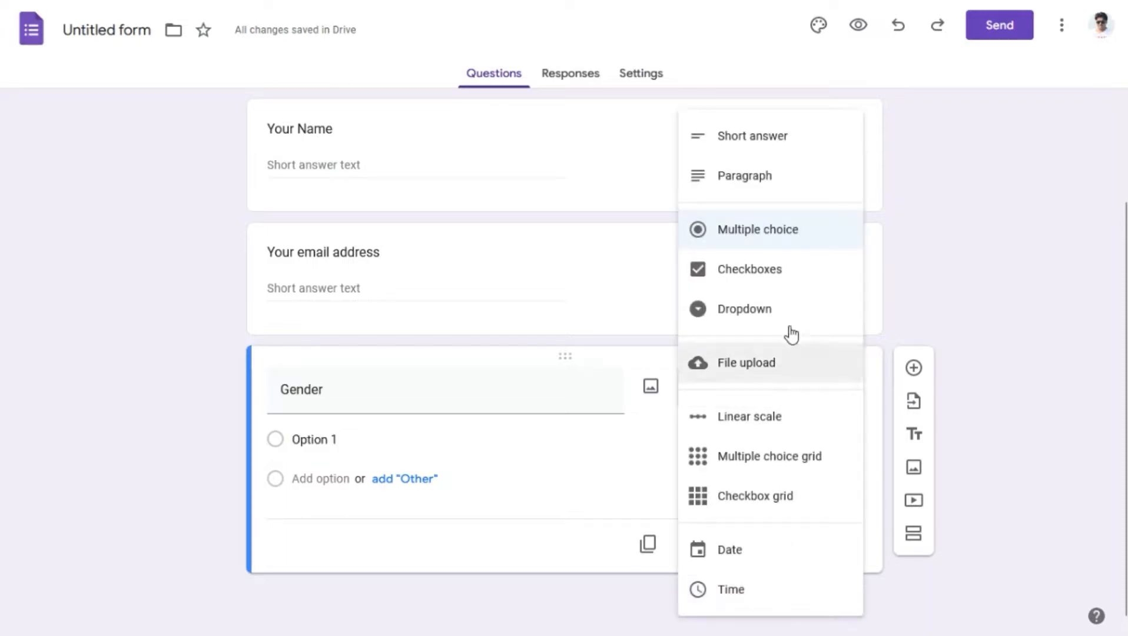
left_click(757, 244)
Give the Gender question the two answer options "Male" and "Female"
left_click(378, 442)
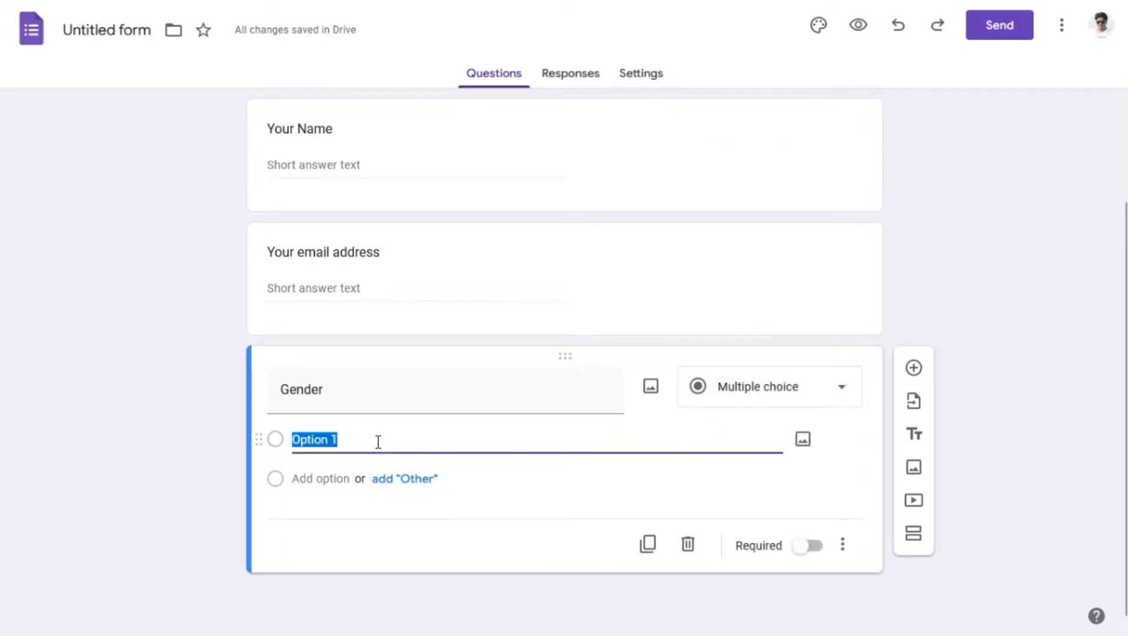
type("Male")
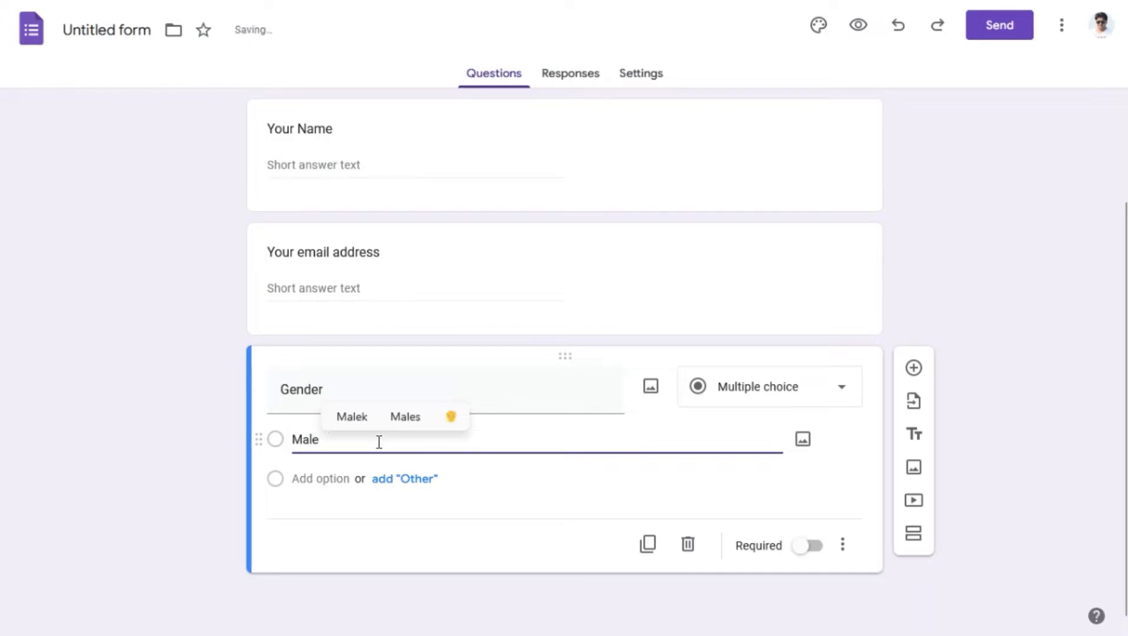
left_click(330, 514)
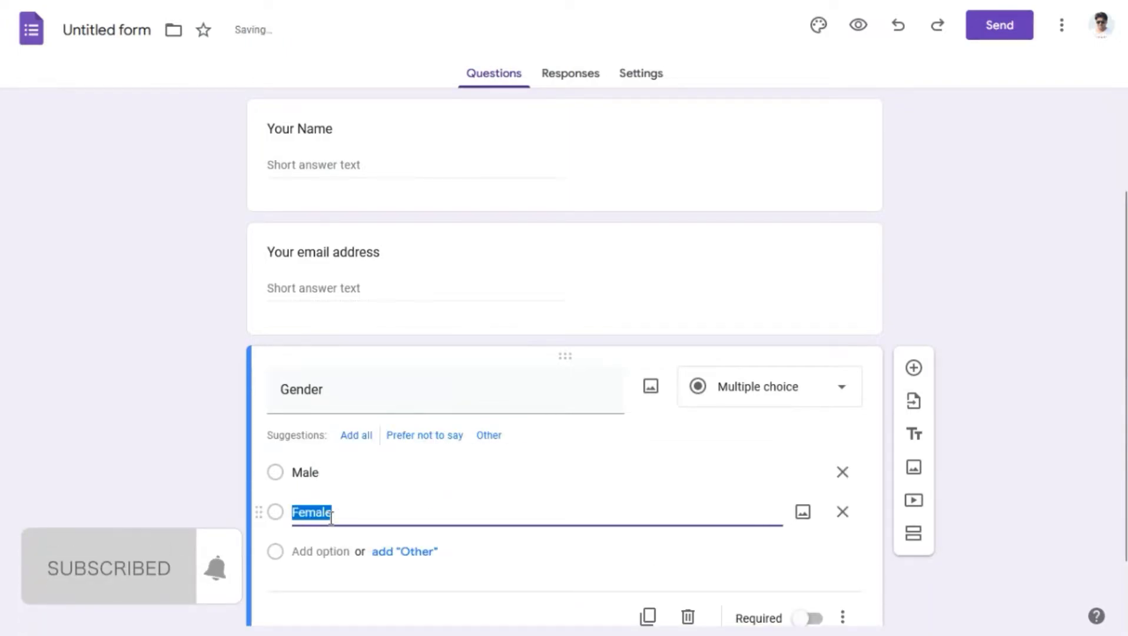
scroll(750, 506, "down", 2)
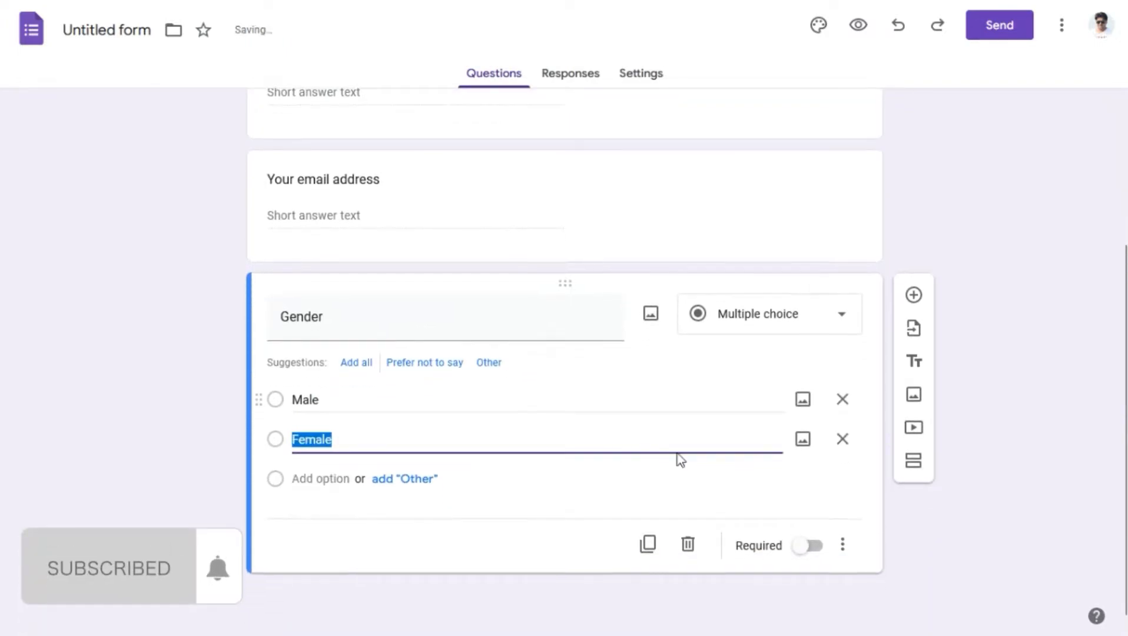
left_click(516, 507)
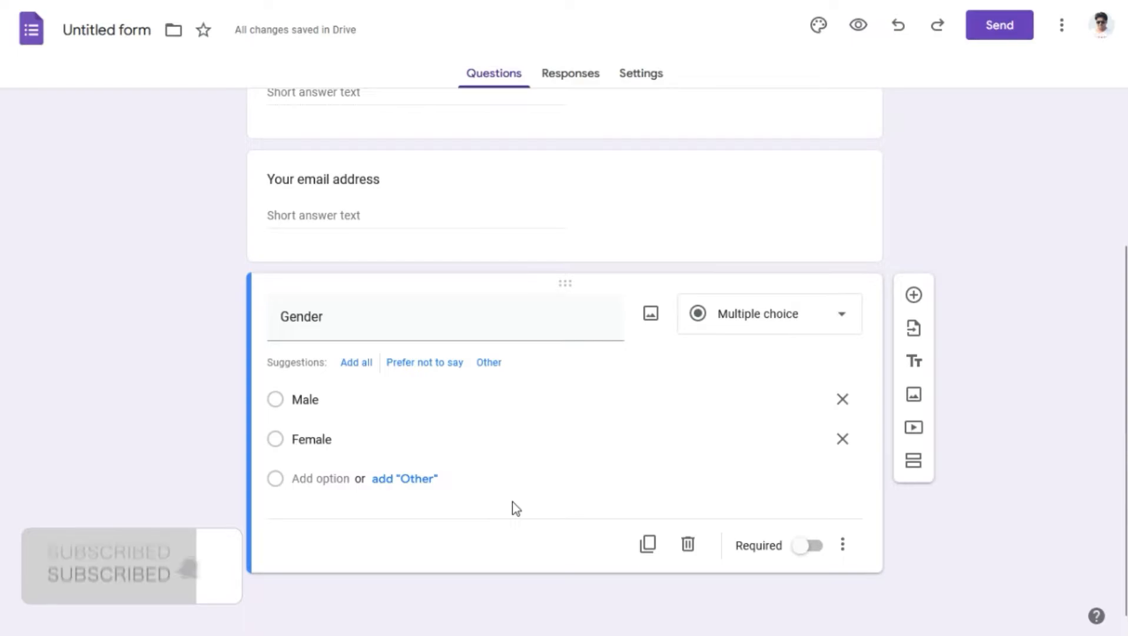
Add a fourth question titled "You're already registered on our platform"
left_click(914, 297)
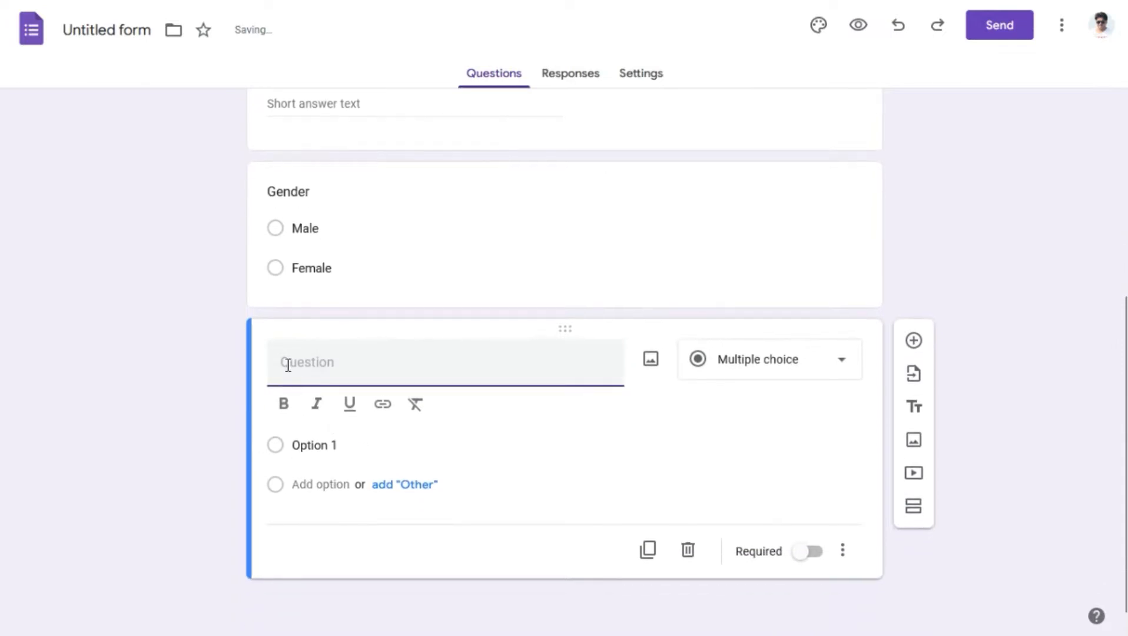
type("Youre")
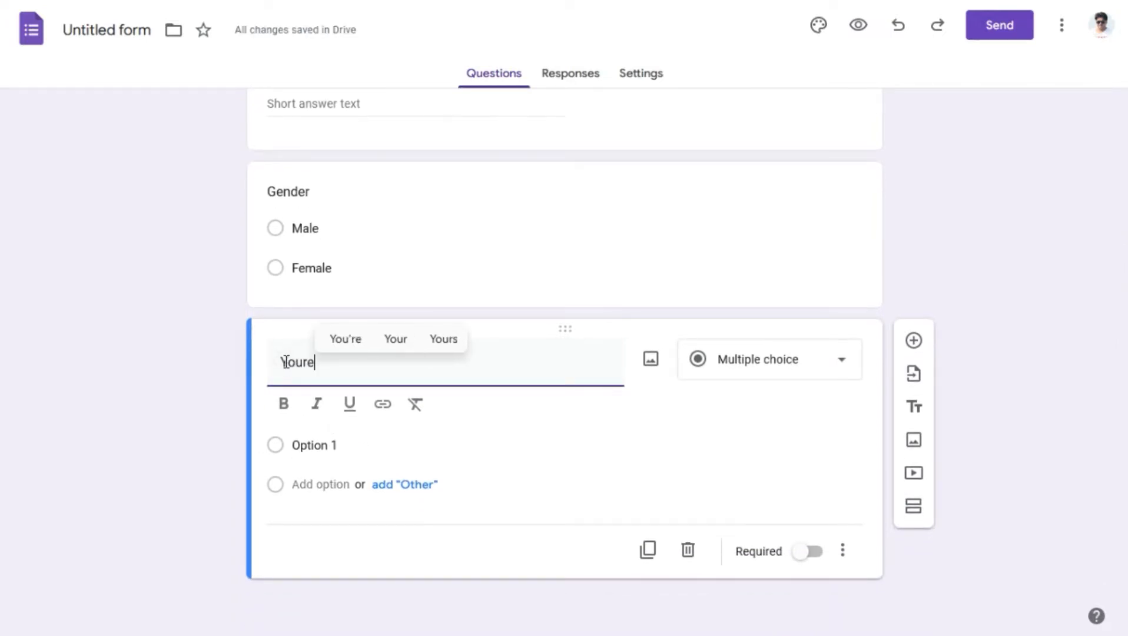
key("BackSpace")
key("BackSpace")
key("BackSpace")
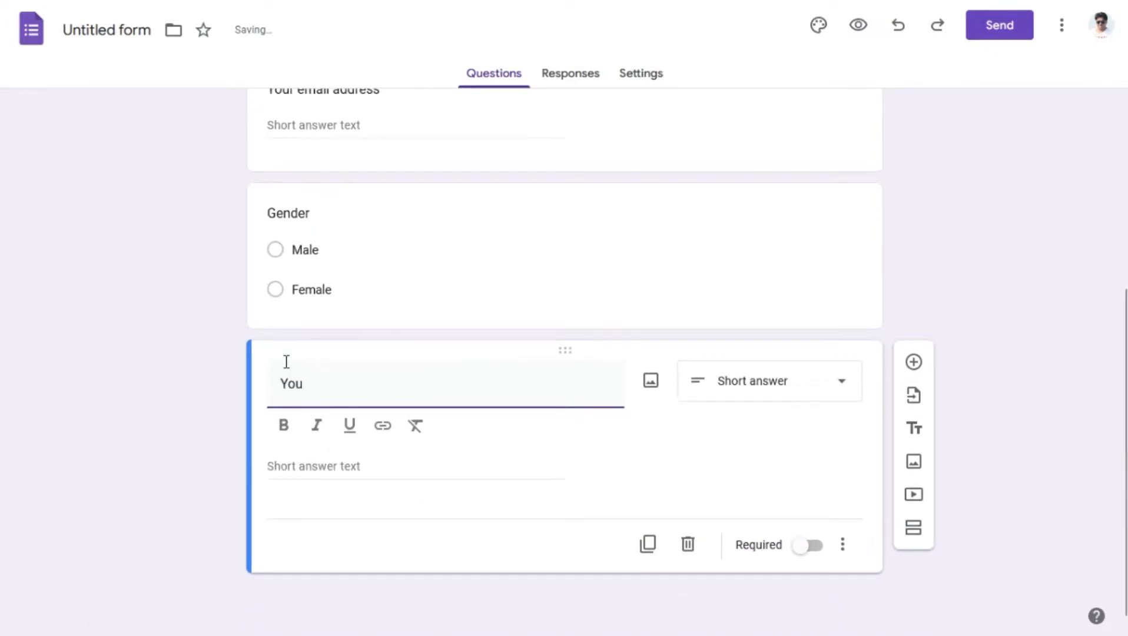
type("'re already regis")
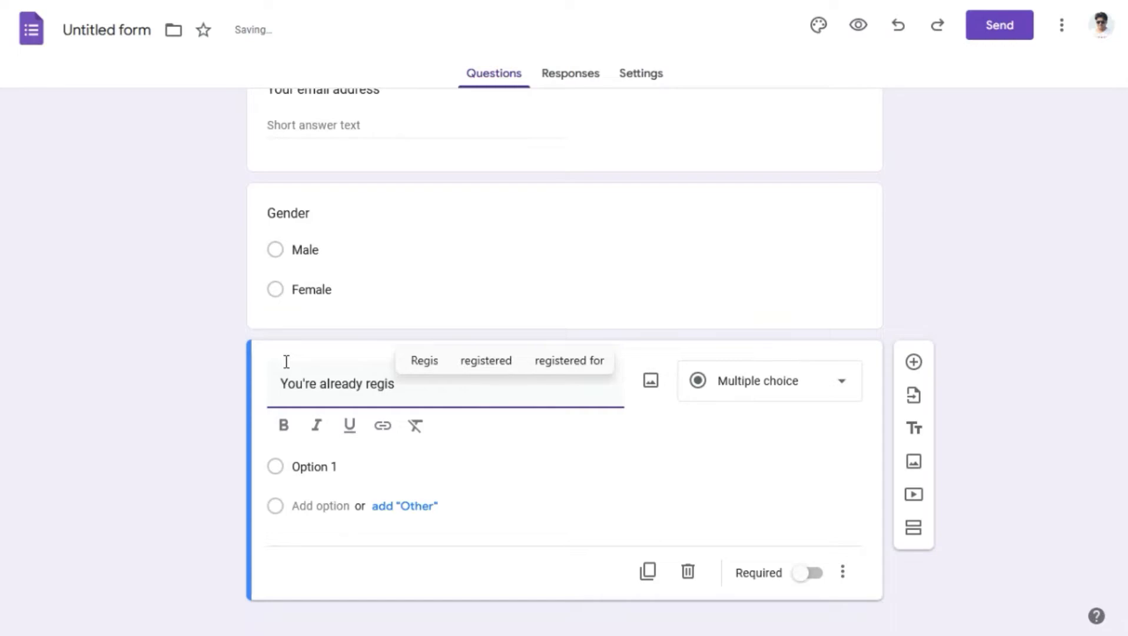
type("tered")
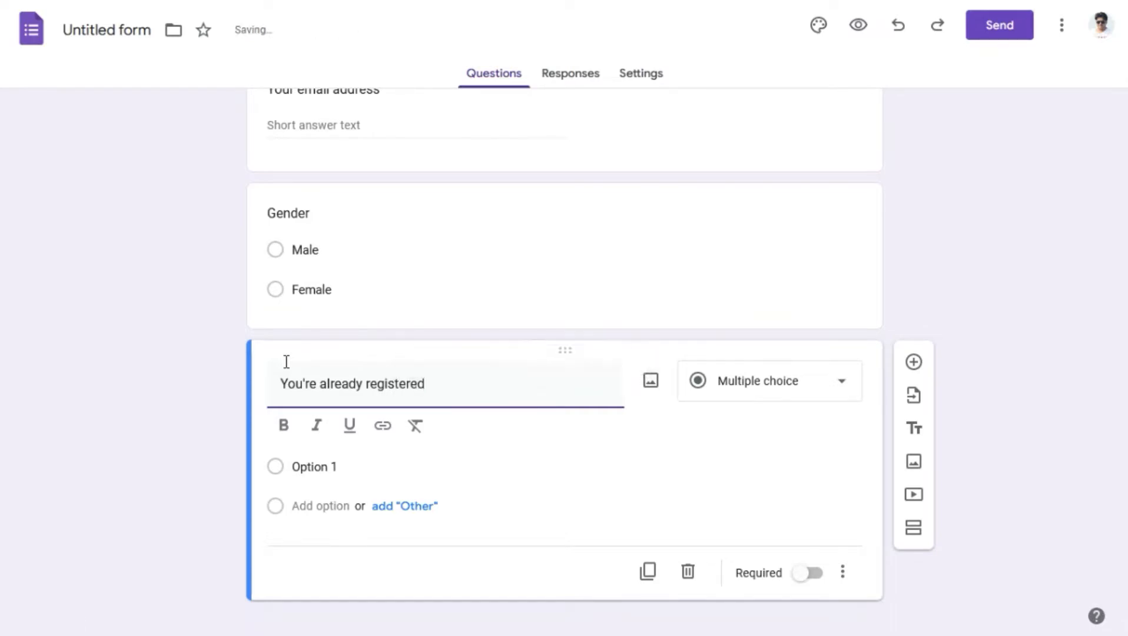
type(" on our platform")
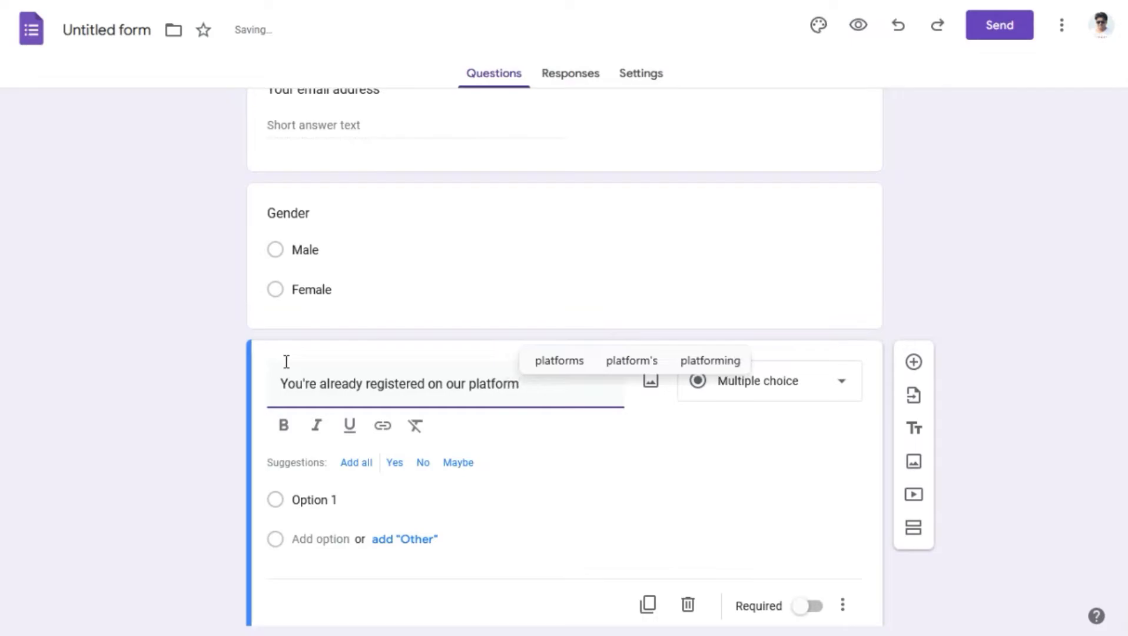
Keep the platform registration question as multiple choice and give it the options "Yes" and "No"
scroll(341, 476, "down", 1)
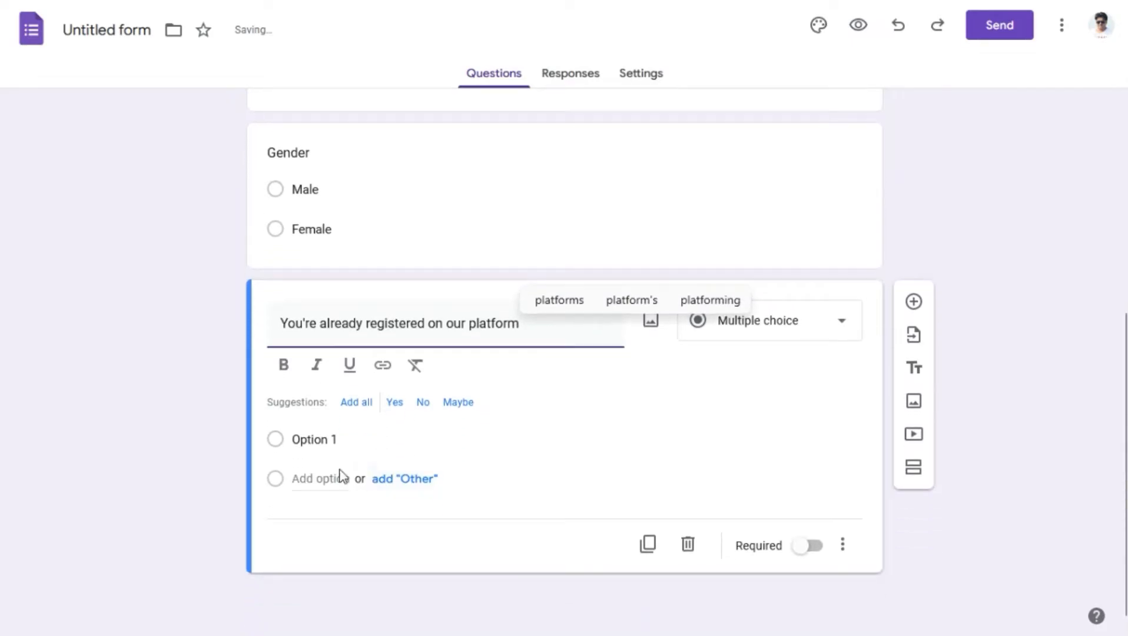
left_click(297, 439)
left_click(767, 363)
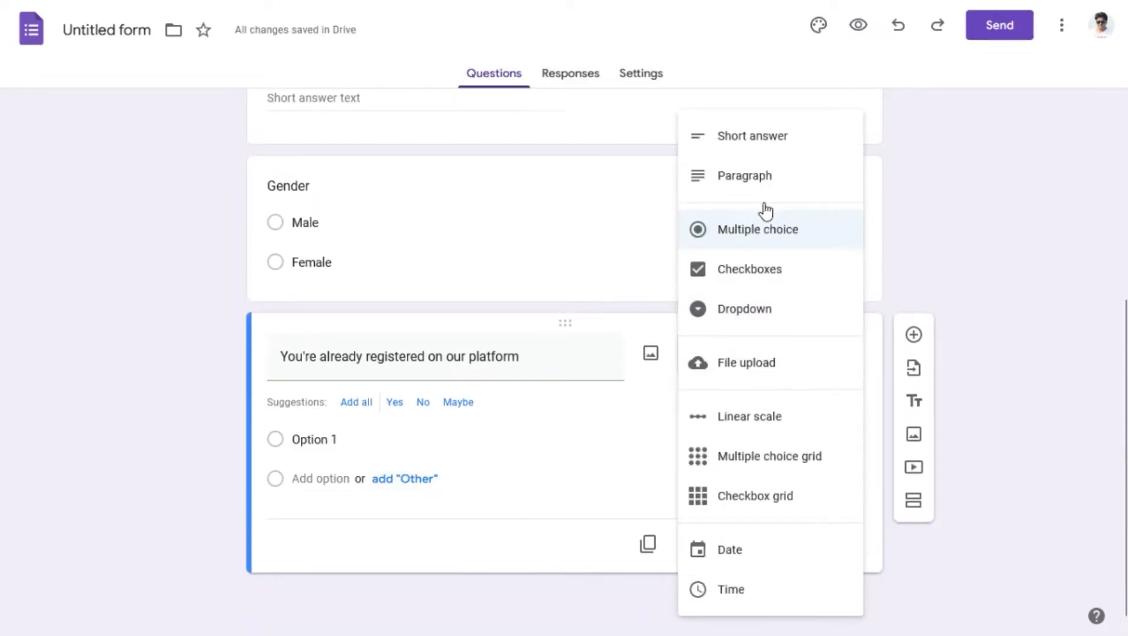
left_click(740, 235)
left_click(335, 439)
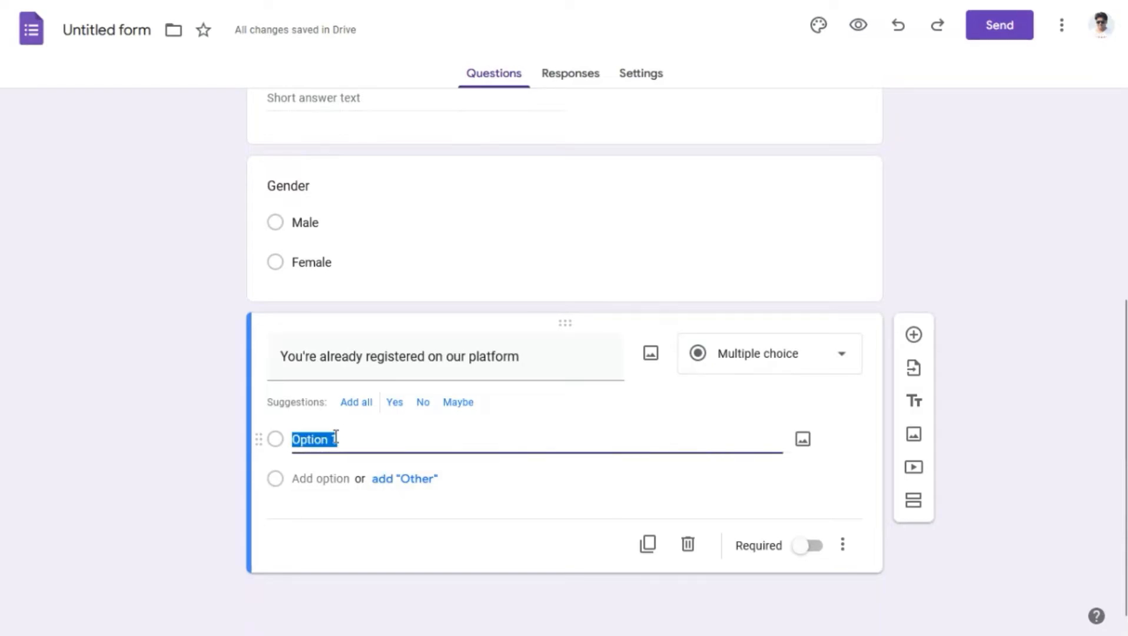
type("Yes")
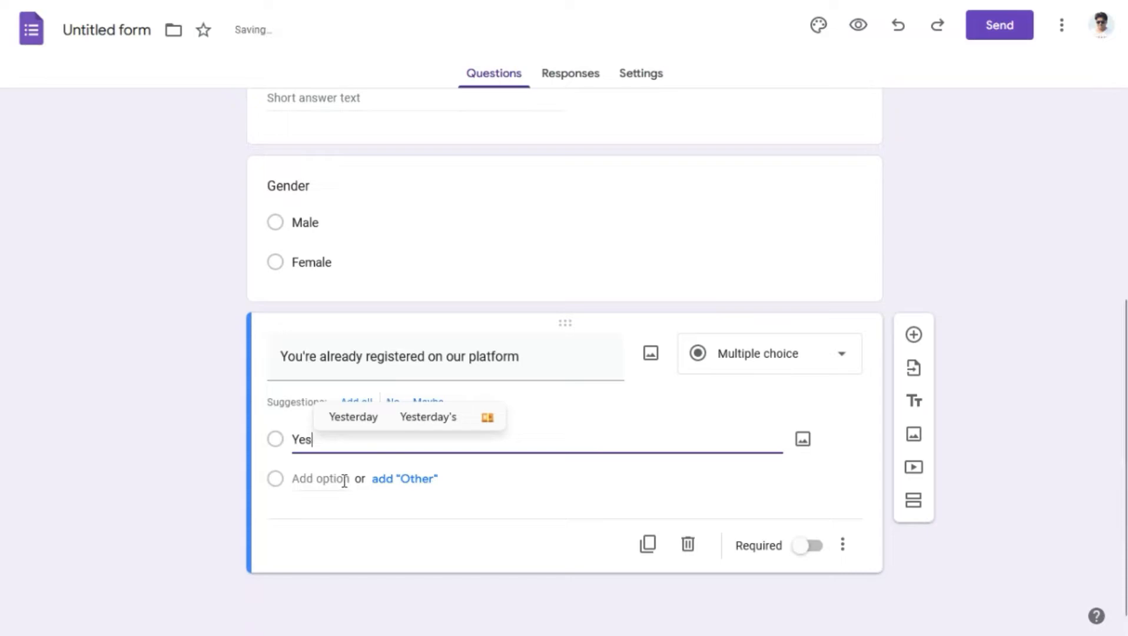
left_click(321, 476)
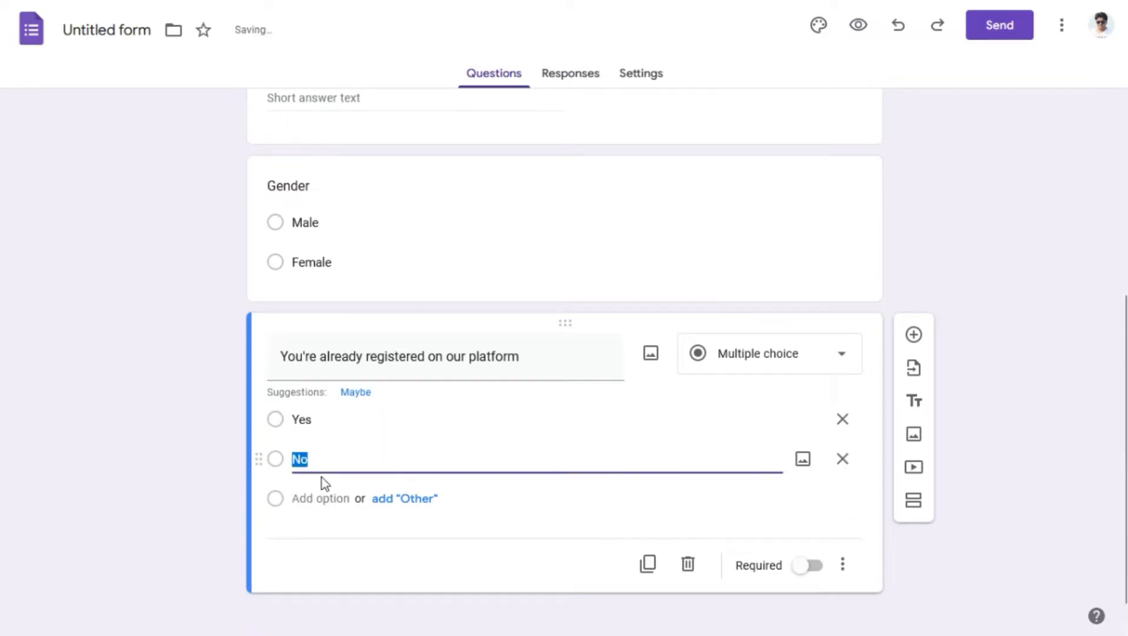
left_click(621, 507)
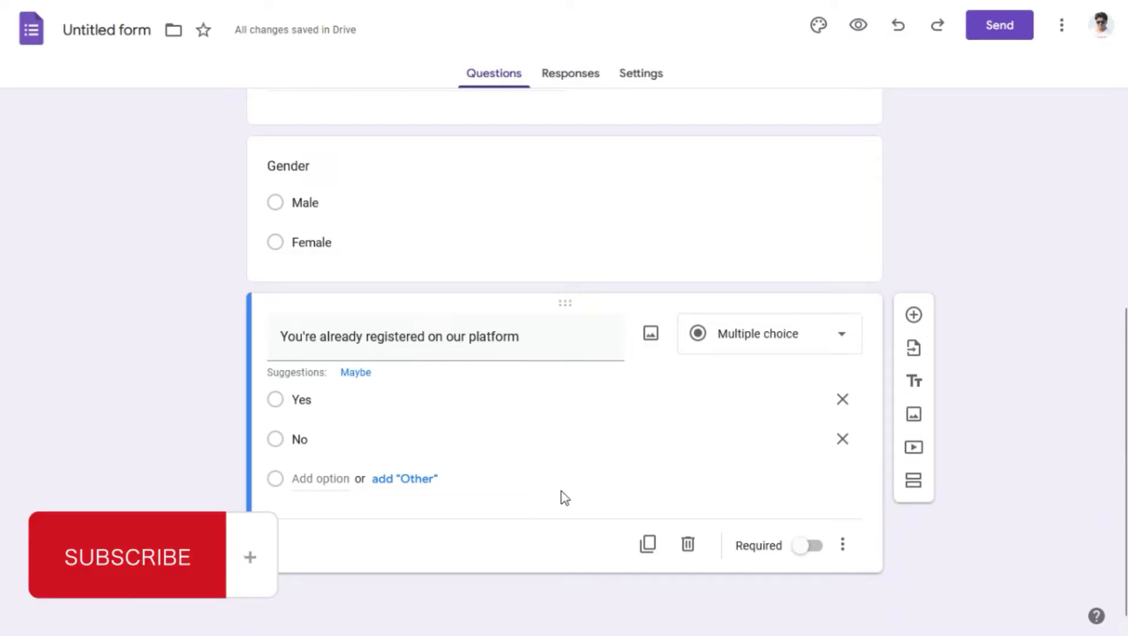
Open the preview of the form and look through all its questions
scroll(567, 287, "up", 5)
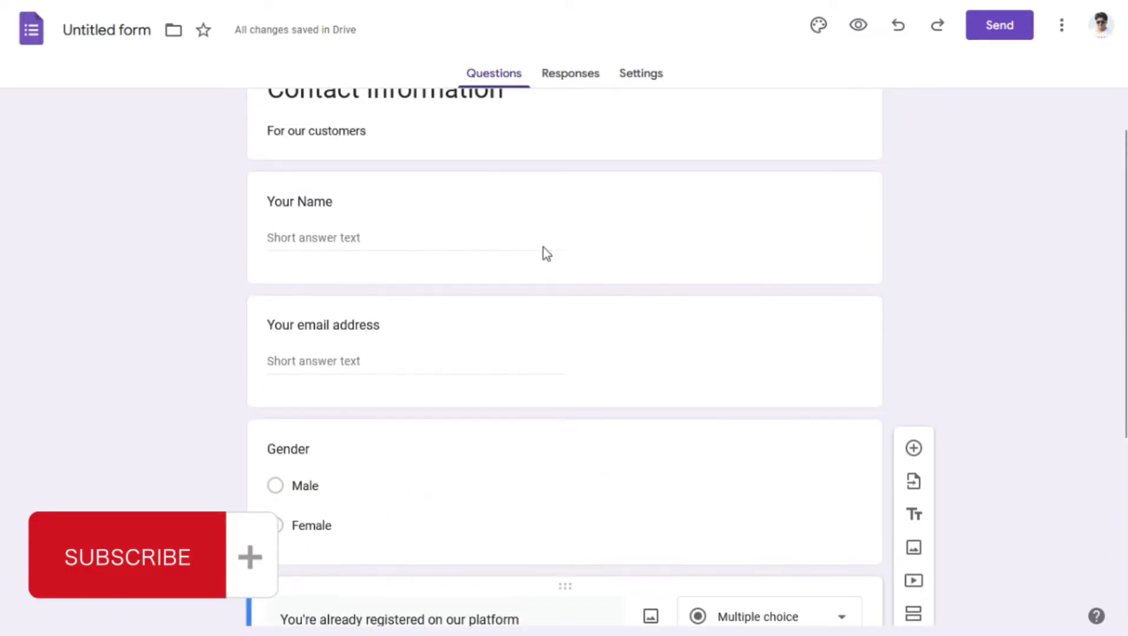
scroll(528, 445, "up", 1)
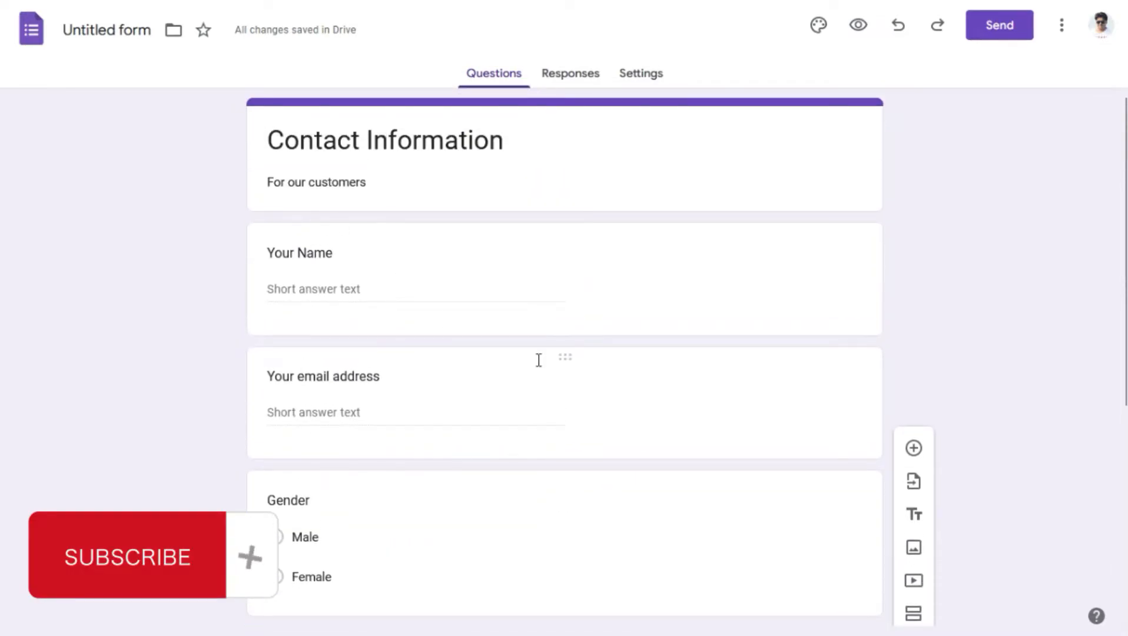
left_click(859, 30)
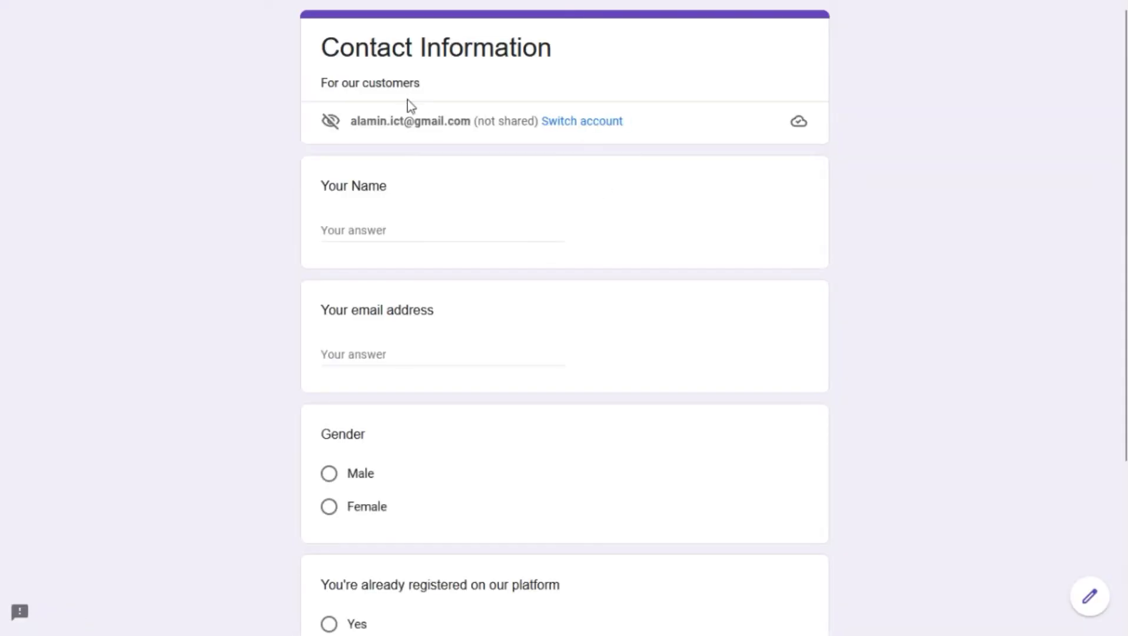
scroll(442, 131, "down", 4)
scroll(504, 447, "up", 4)
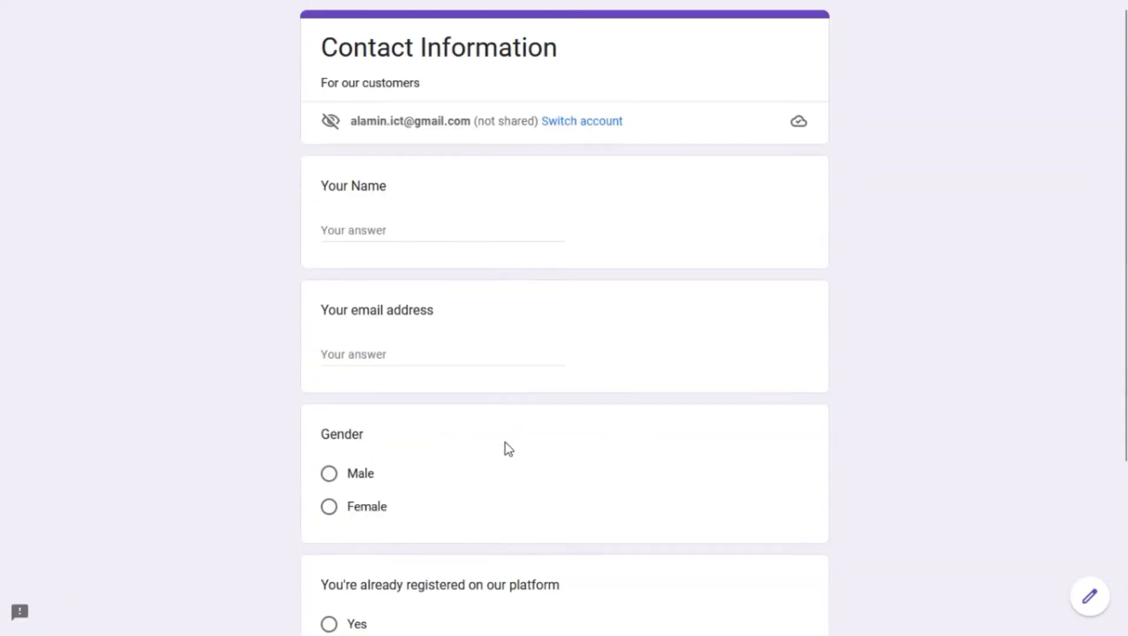
Fill in the previewed form's name answer with "Test" and enter a test e-mail address
left_click(412, 229)
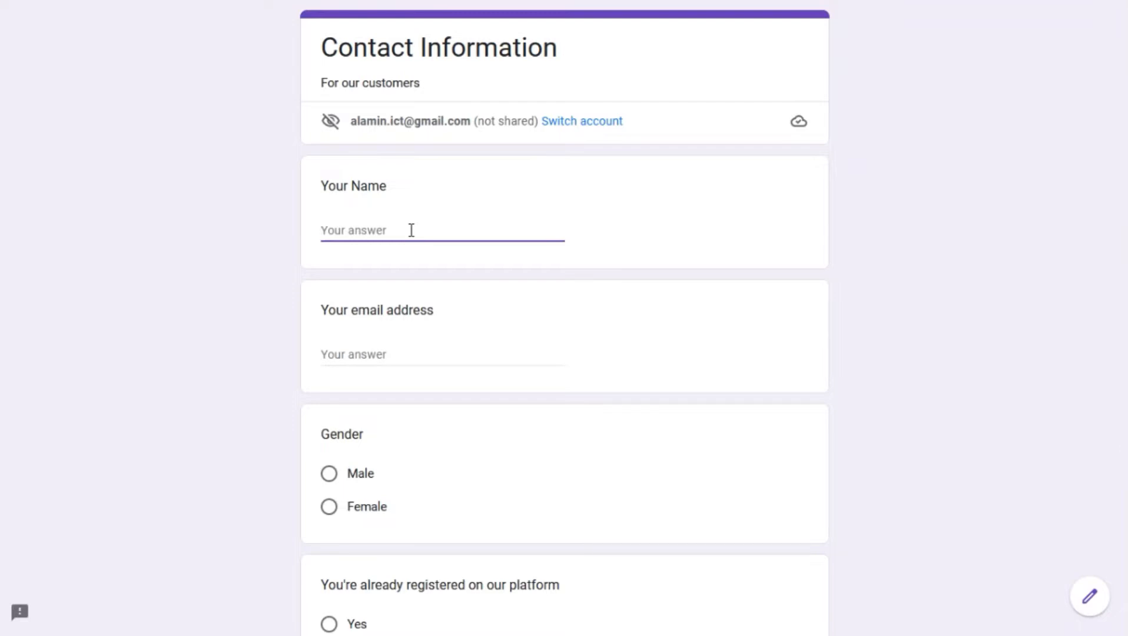
type("Test")
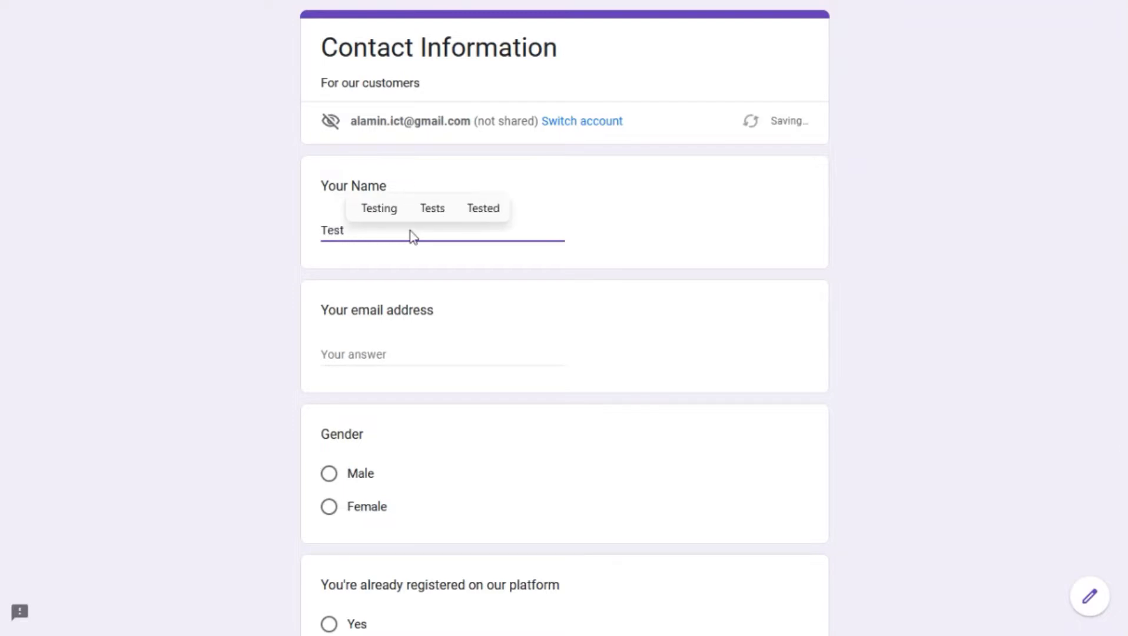
left_click(368, 348)
type("tes")
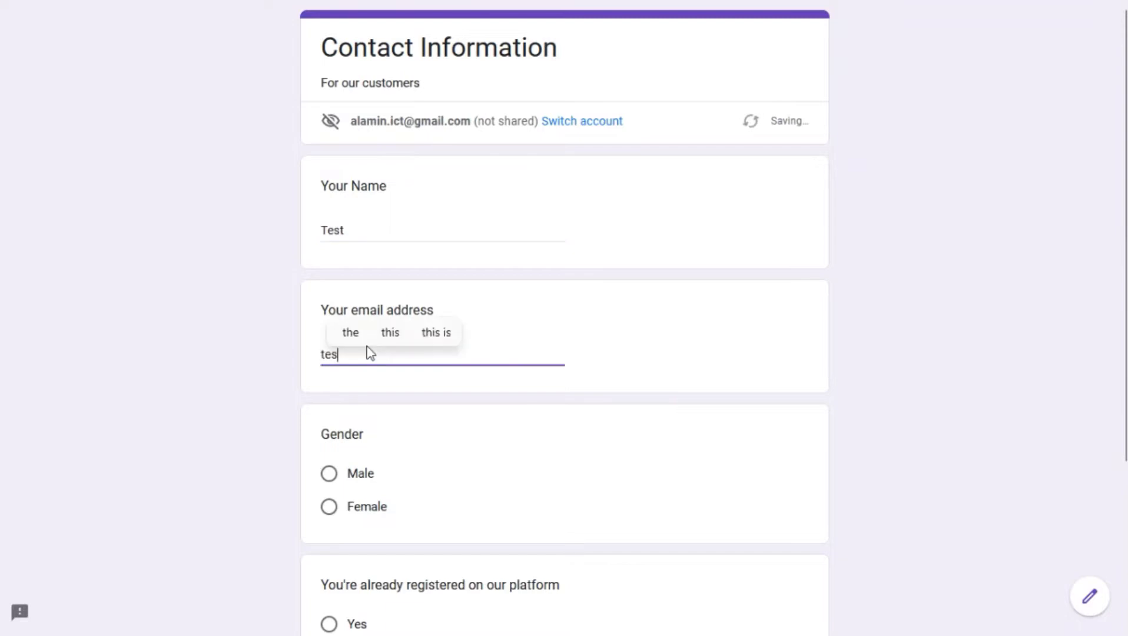
type("t@tes")
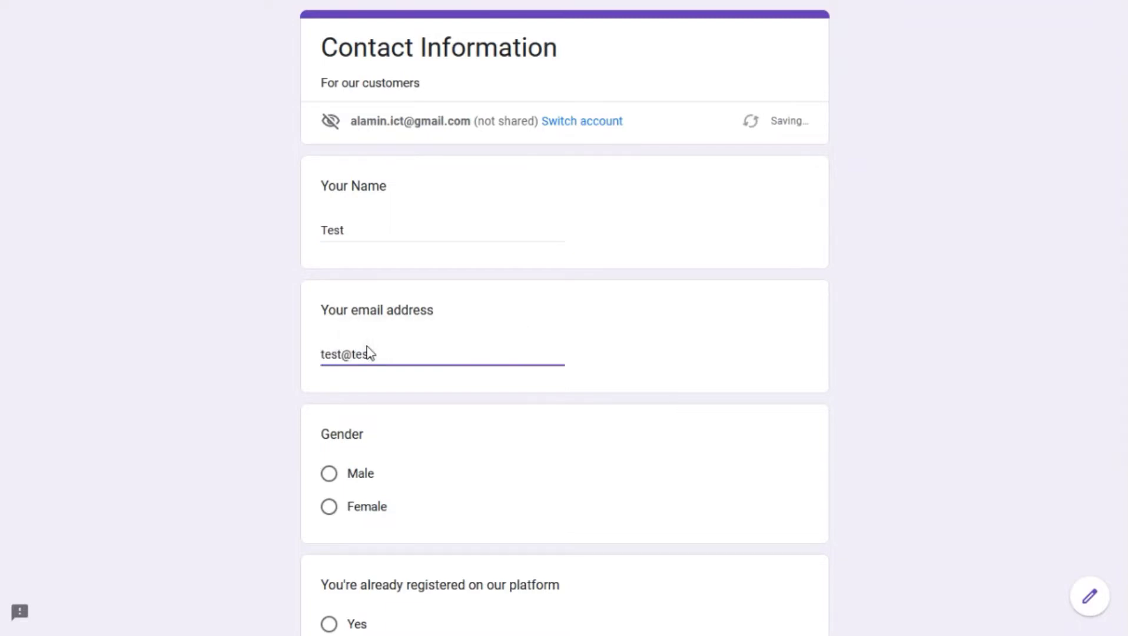
type("t.com")
Choose Male as the gender, answer the platform registration question and submit the response
scroll(355, 345, "down", 3)
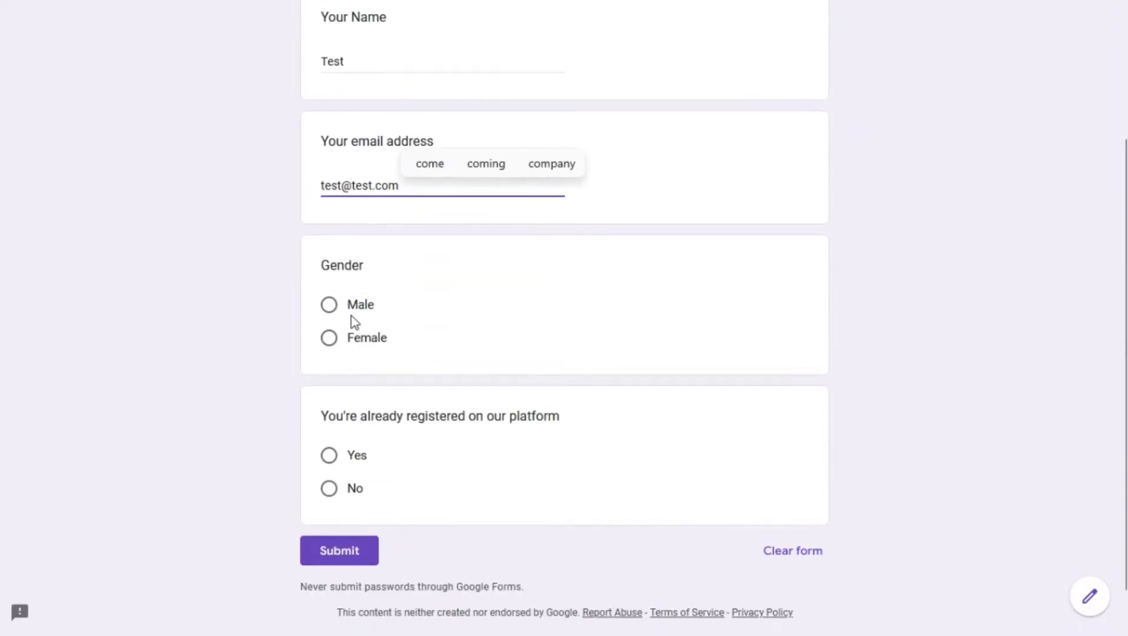
left_click(353, 305)
left_click(346, 485)
left_click(358, 610)
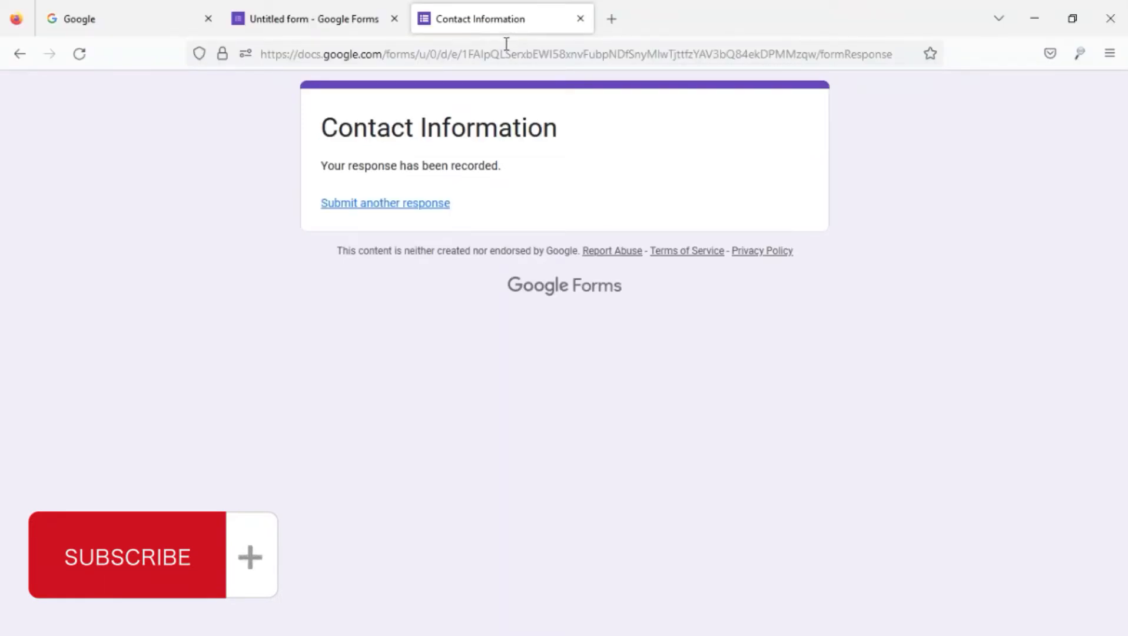
Return to the form editor and review the summary of the submitted responses
left_click(316, 27)
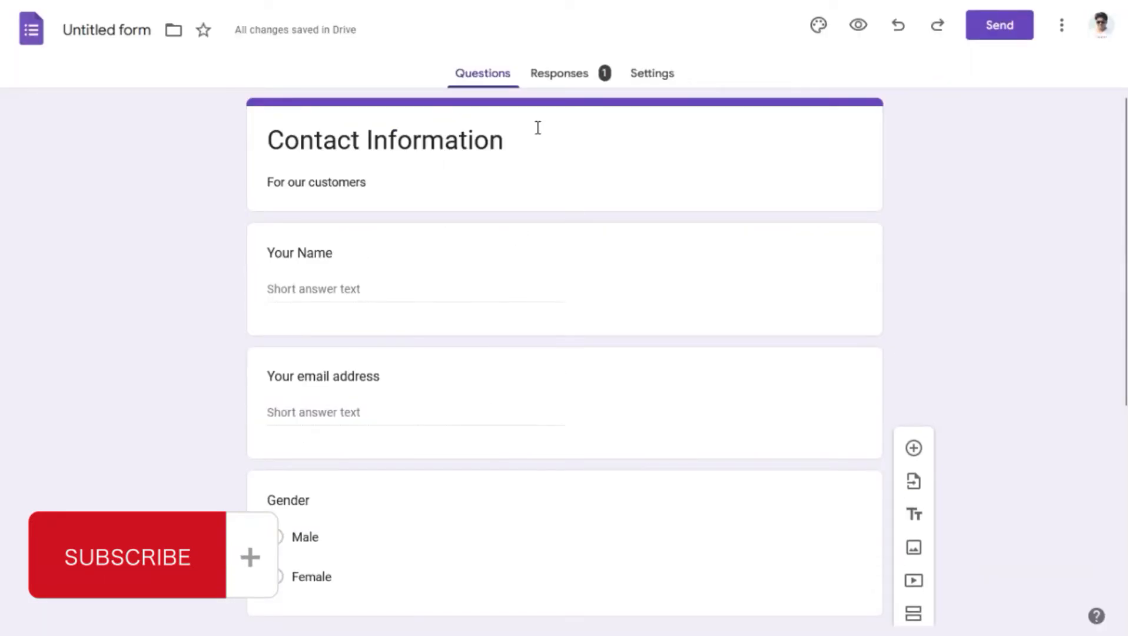
left_click(551, 77)
scroll(546, 388, "down", 4)
scroll(467, 438, "down", 4)
scroll(472, 445, "up", 6)
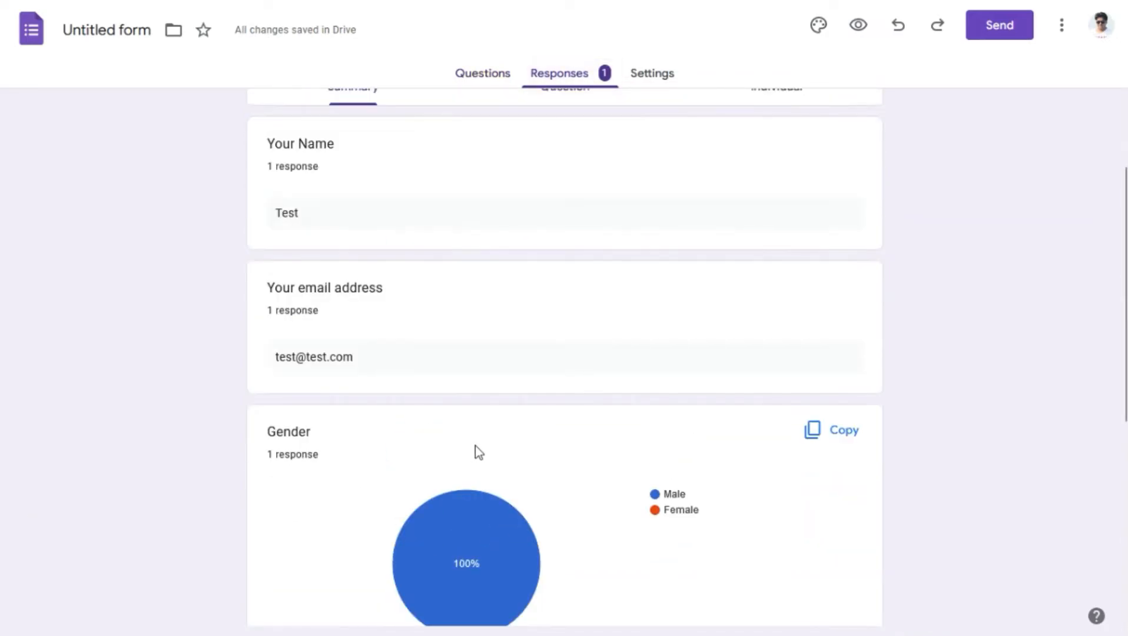
scroll(473, 447, "up", 3)
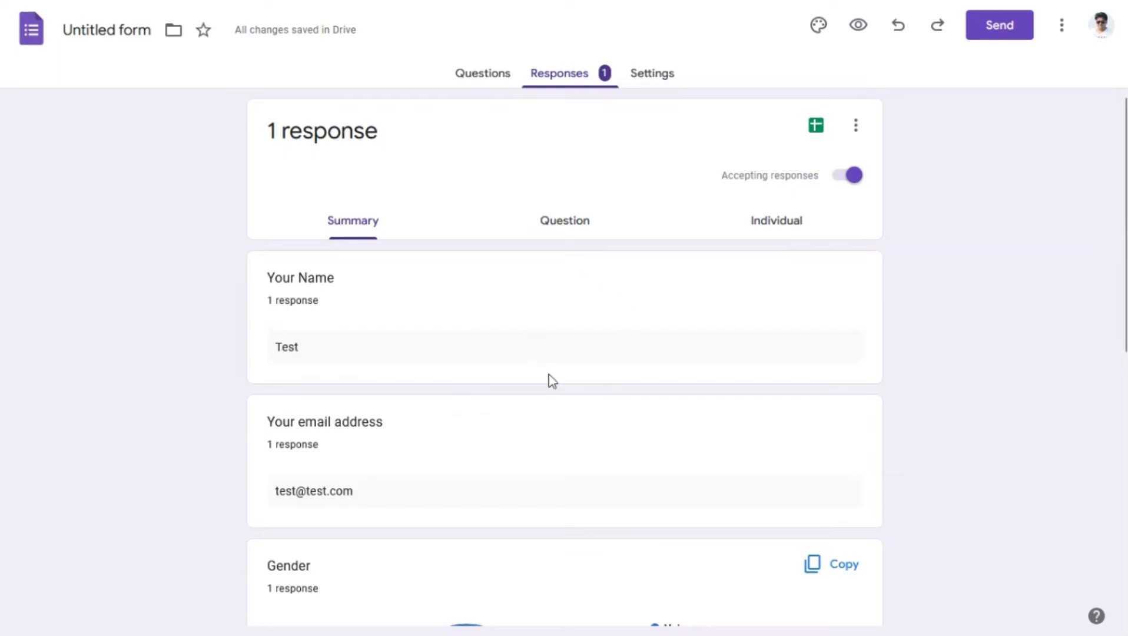
Link the form's responses to a new spreadsheet named "Contact Infomation"
left_click(816, 125)
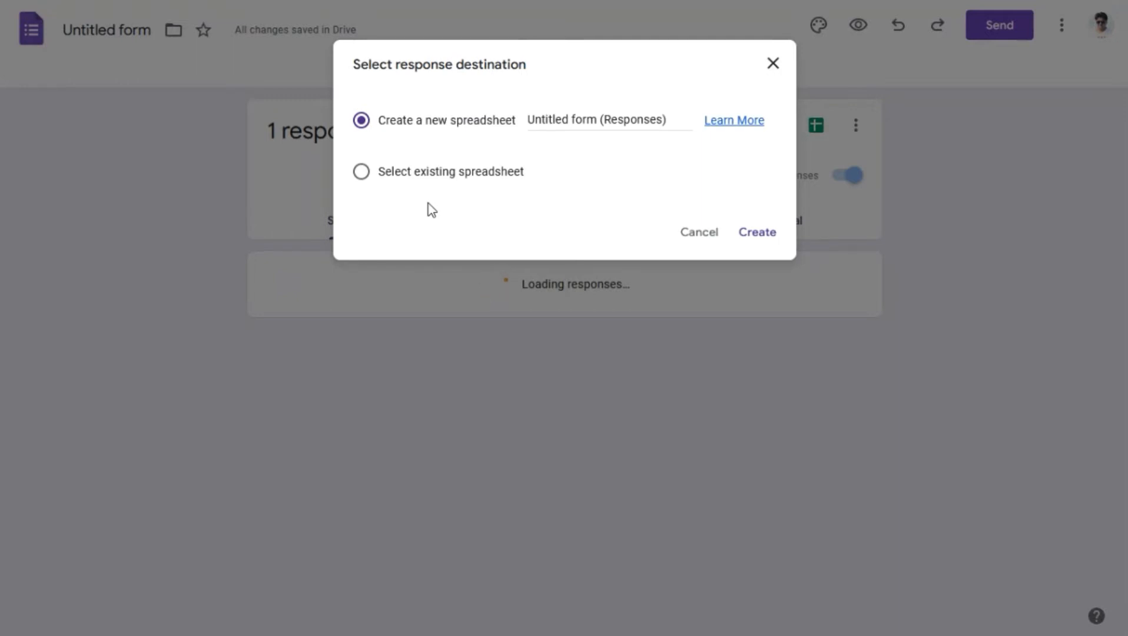
left_click(592, 118)
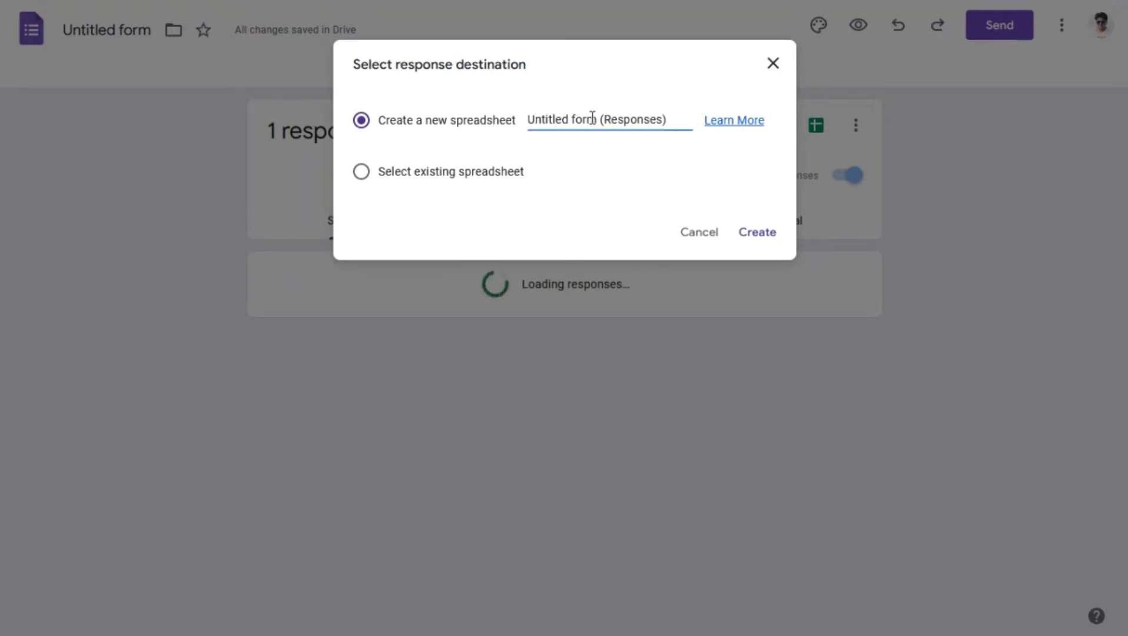
left_click_drag(671, 120, 436, 127)
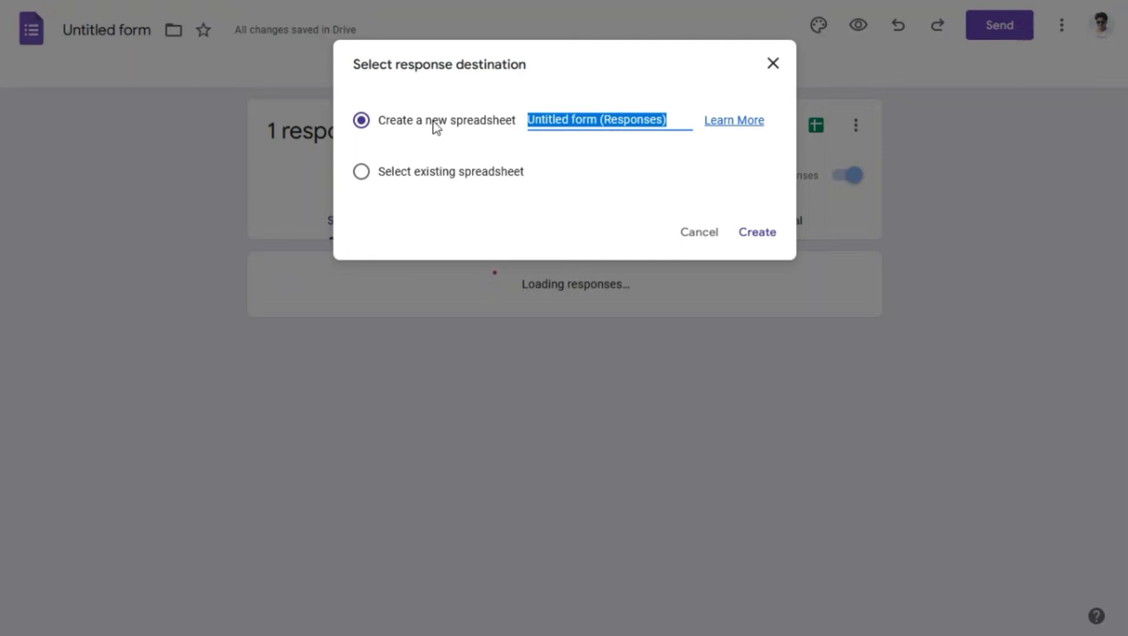
type("Conta")
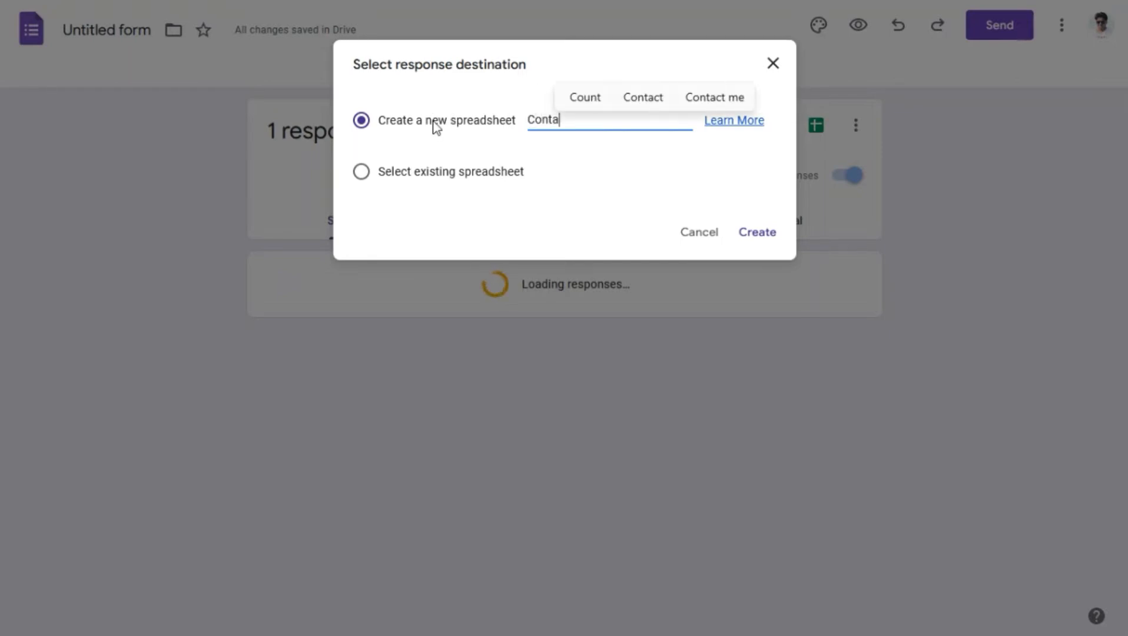
type("ct Infomation")
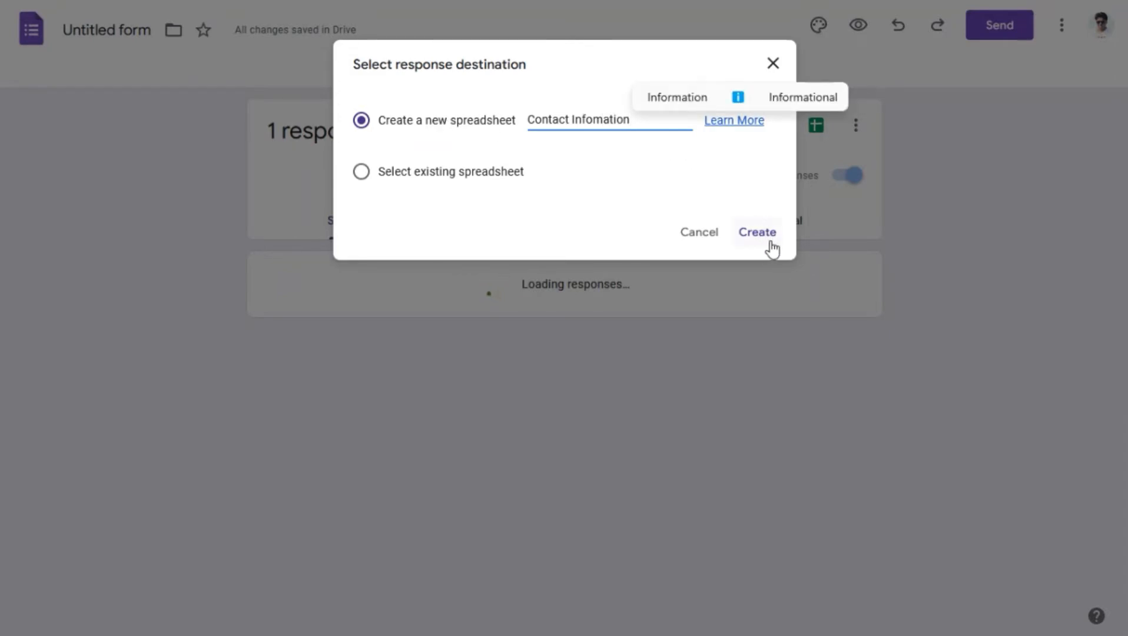
left_click(771, 247)
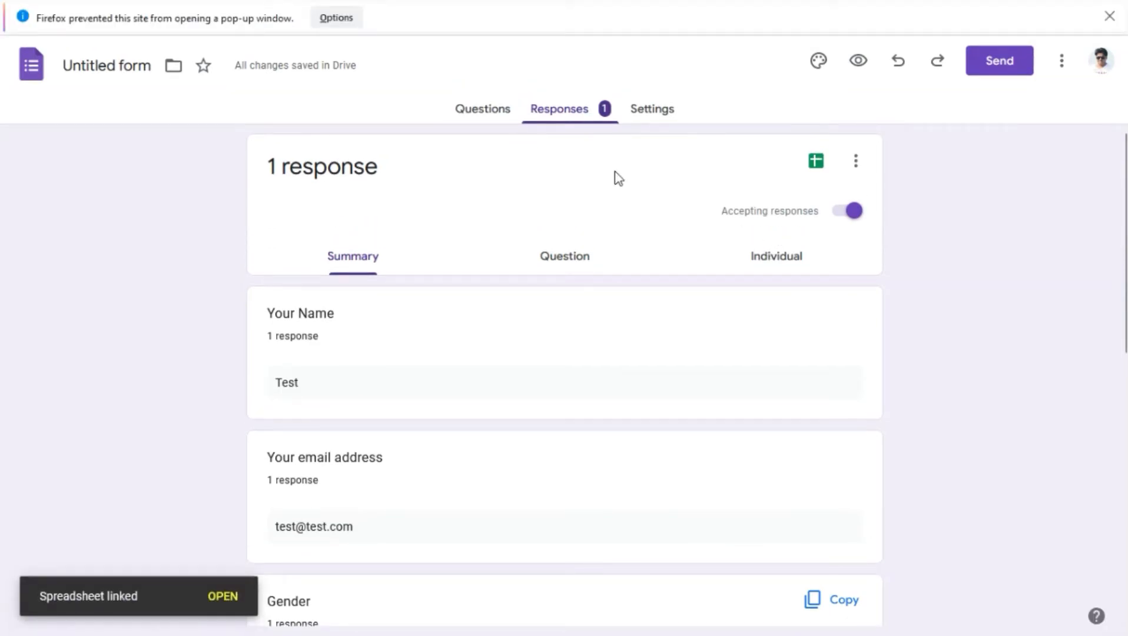
Open the newly linked response spreadsheet through the browser's blocked pop-up options
mouse_move(347, 21)
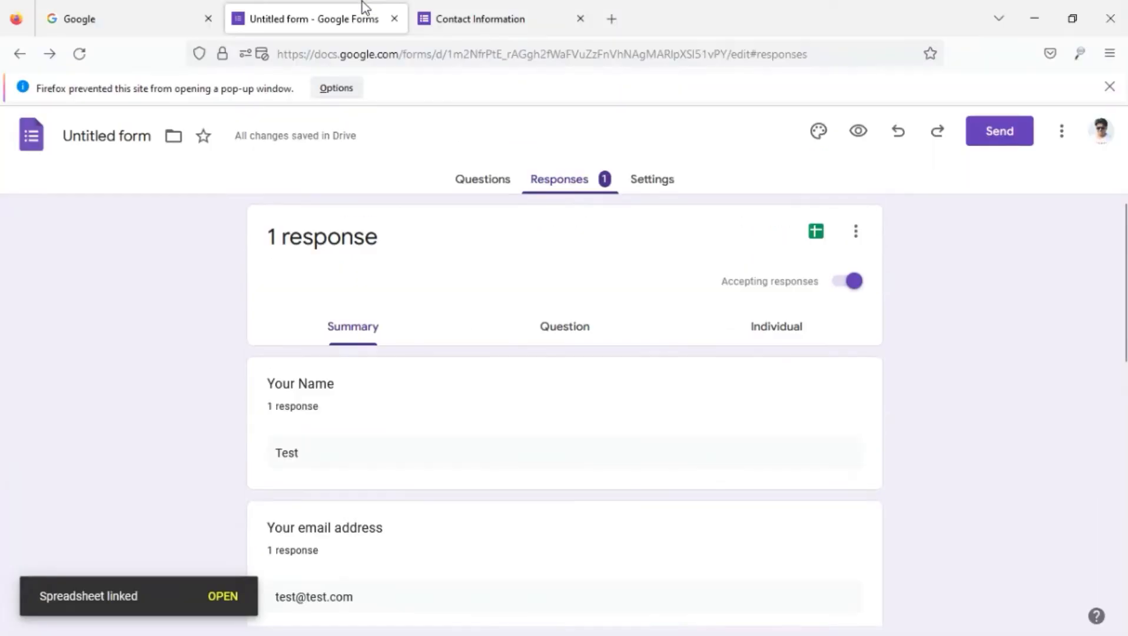
left_click(336, 89)
left_click(381, 120)
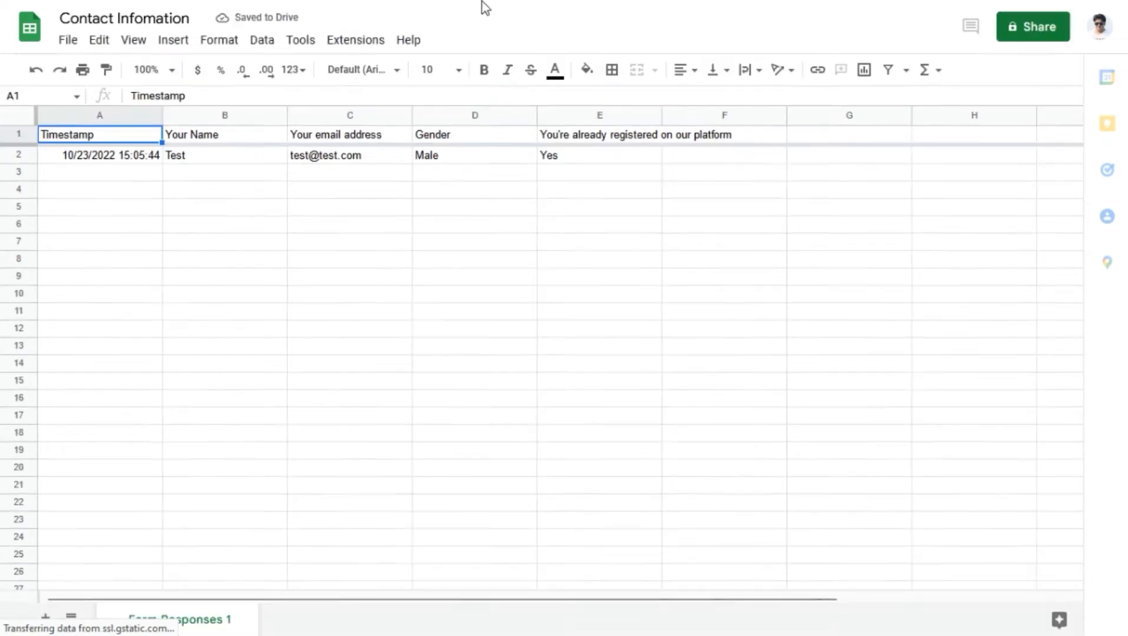
Return to the form editor's questions and bring up a blank preview of the form
mouse_move(403, 3)
left_click(308, 19)
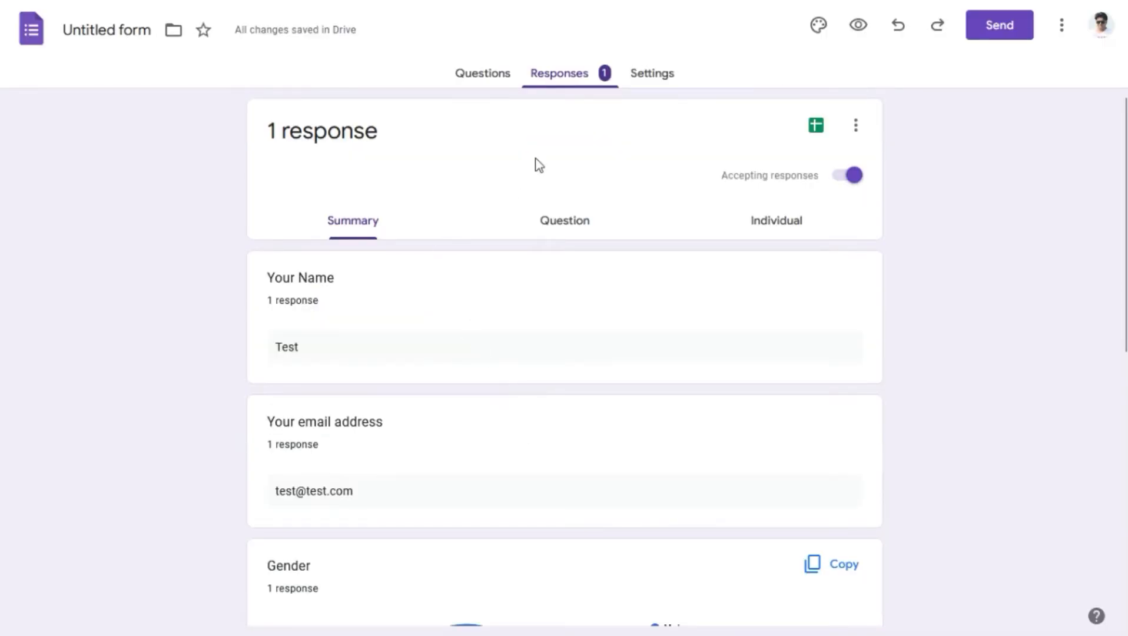
left_click(499, 70)
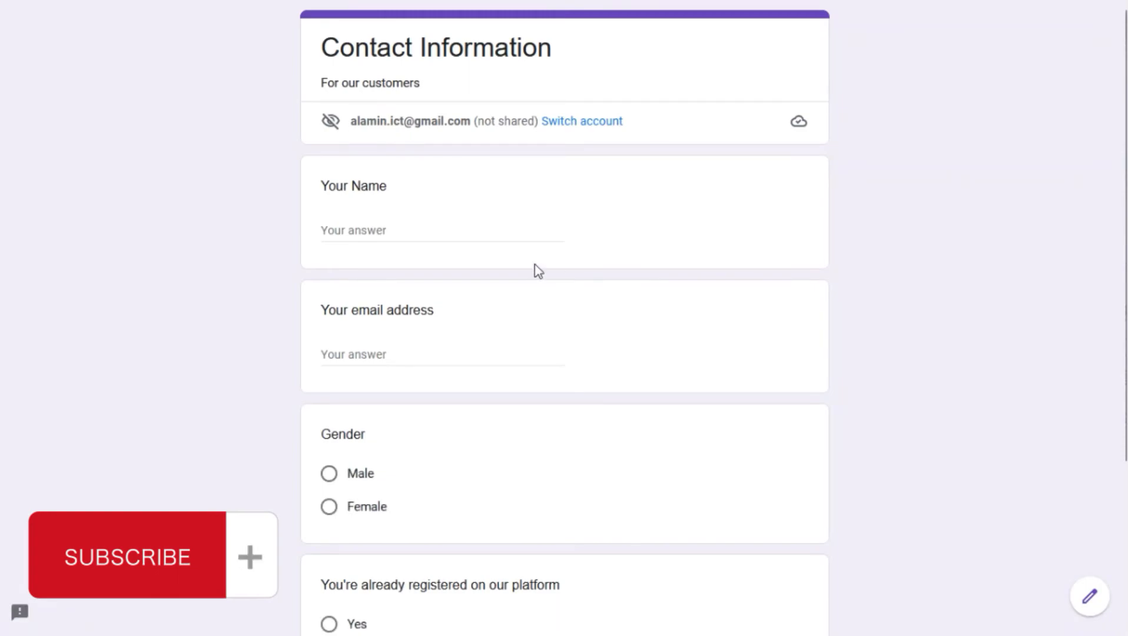
Fill in the blank form's name answer with "test 2" and enter a second test e-mail address
left_click(413, 224)
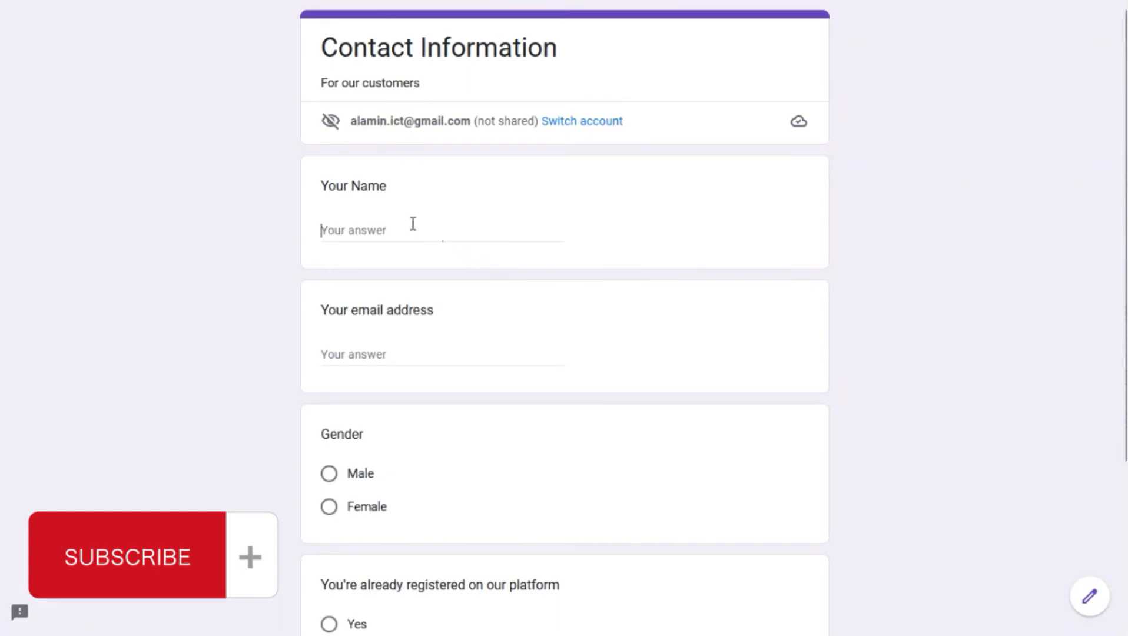
type("test 2")
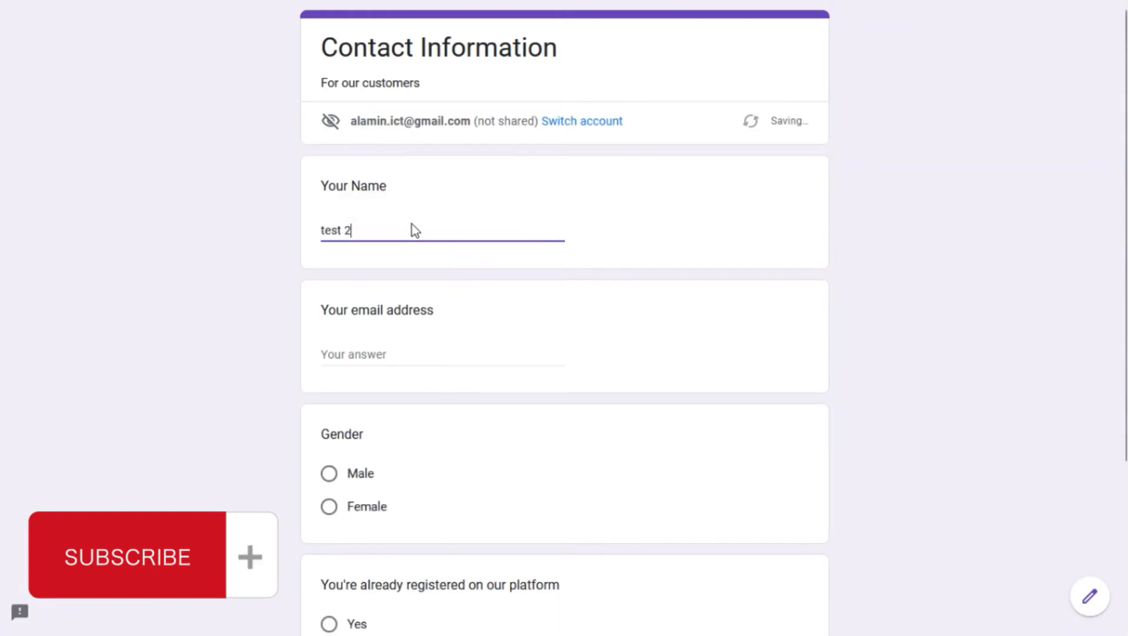
left_click(382, 355)
type("test")
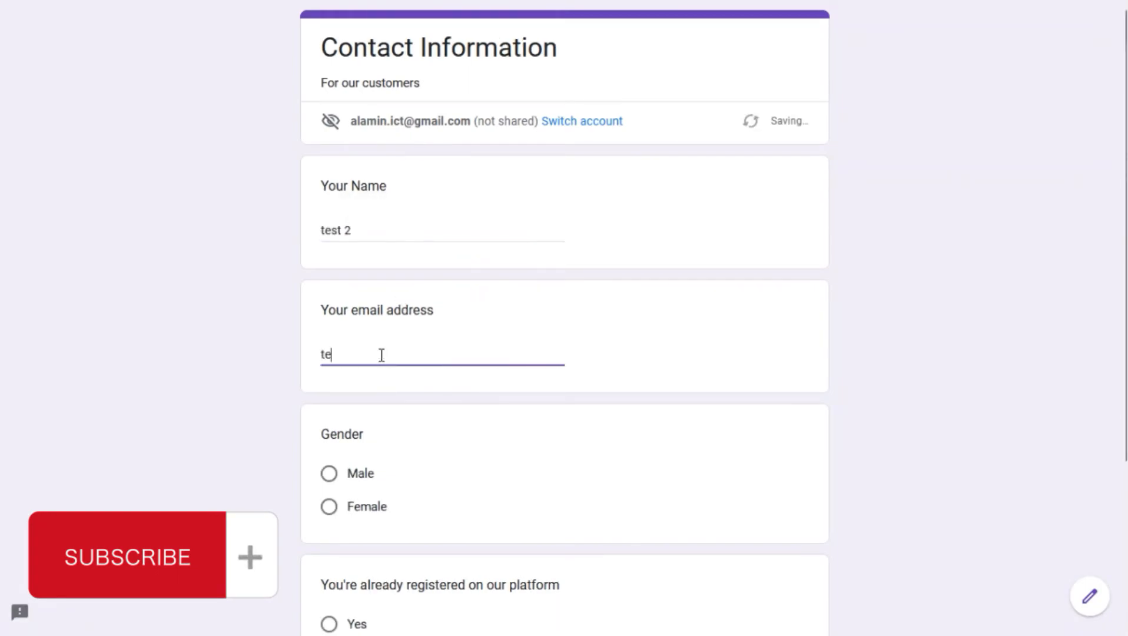
type("2")
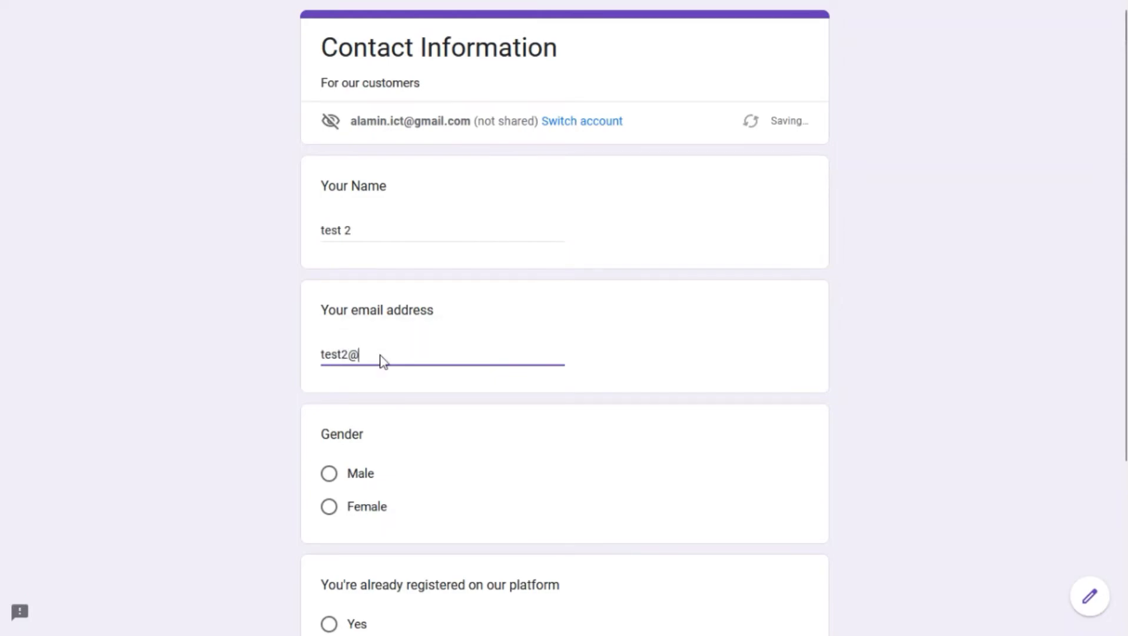
type("@test.com")
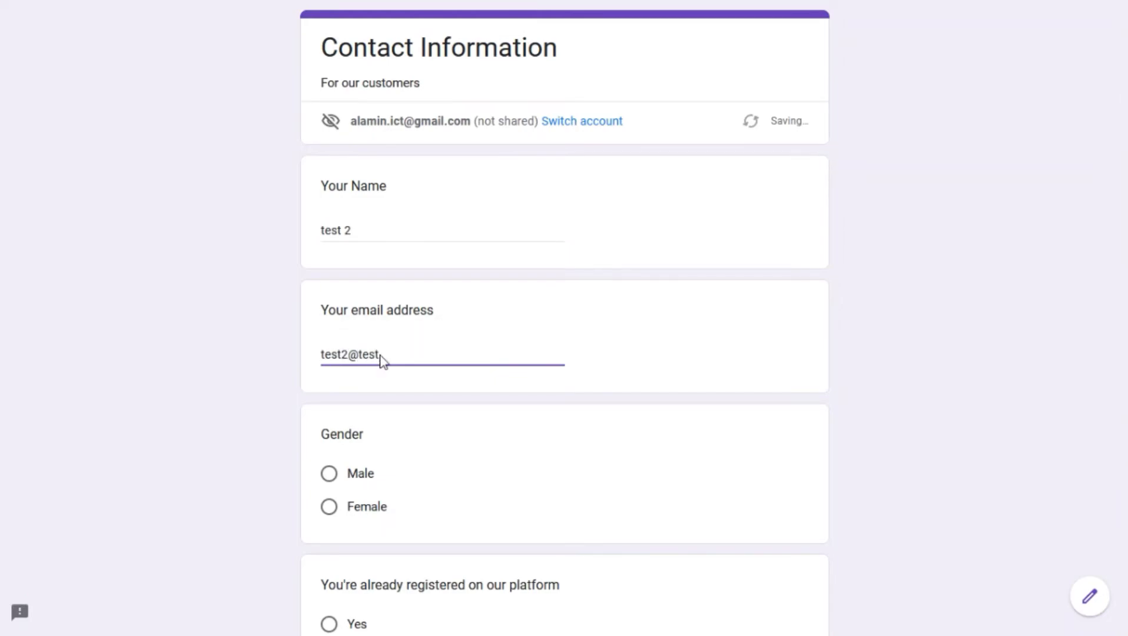
Choose Male as the gender, answer Yes to the platform registration question and submit the second response
left_click(345, 477)
scroll(413, 471, "down", 4)
left_click(329, 412)
left_click(347, 535)
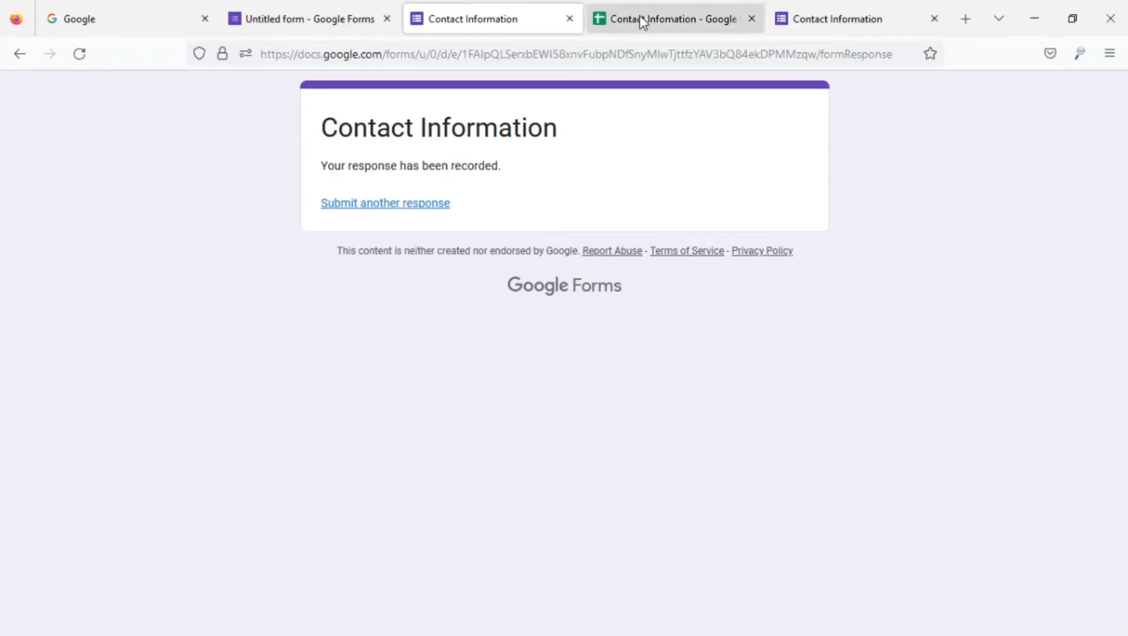
Check the response spreadsheet for the new entry and try to convert the e-mail data to People chips
left_click(643, 19)
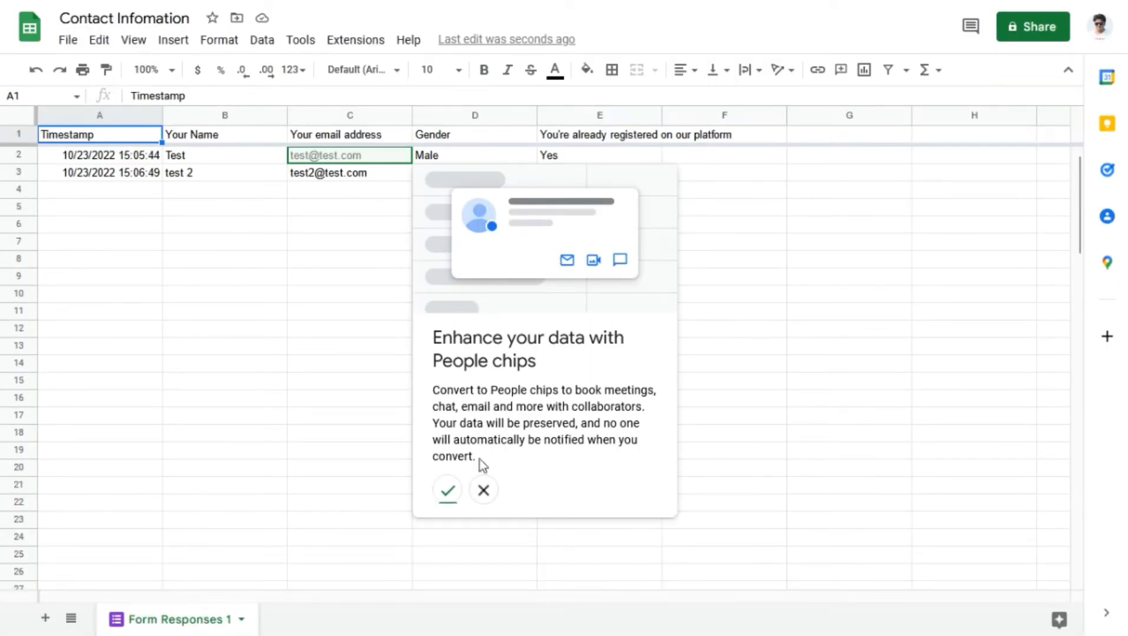
left_click(448, 491)
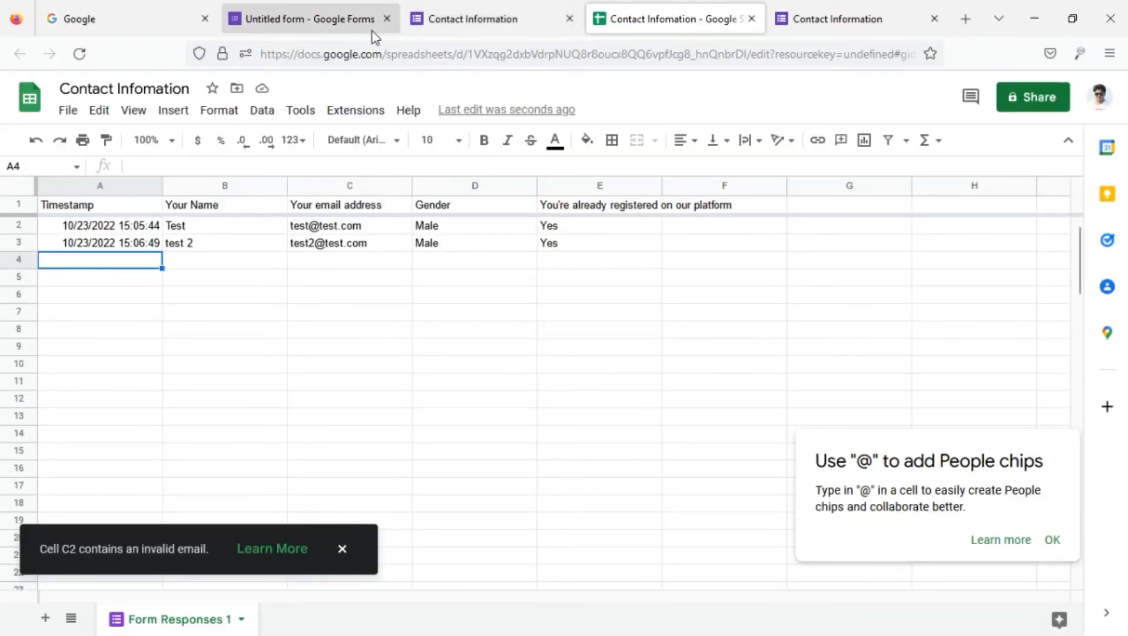
Return to the form editor and set the theme color to dark blue with the second background shade
left_click(353, 19)
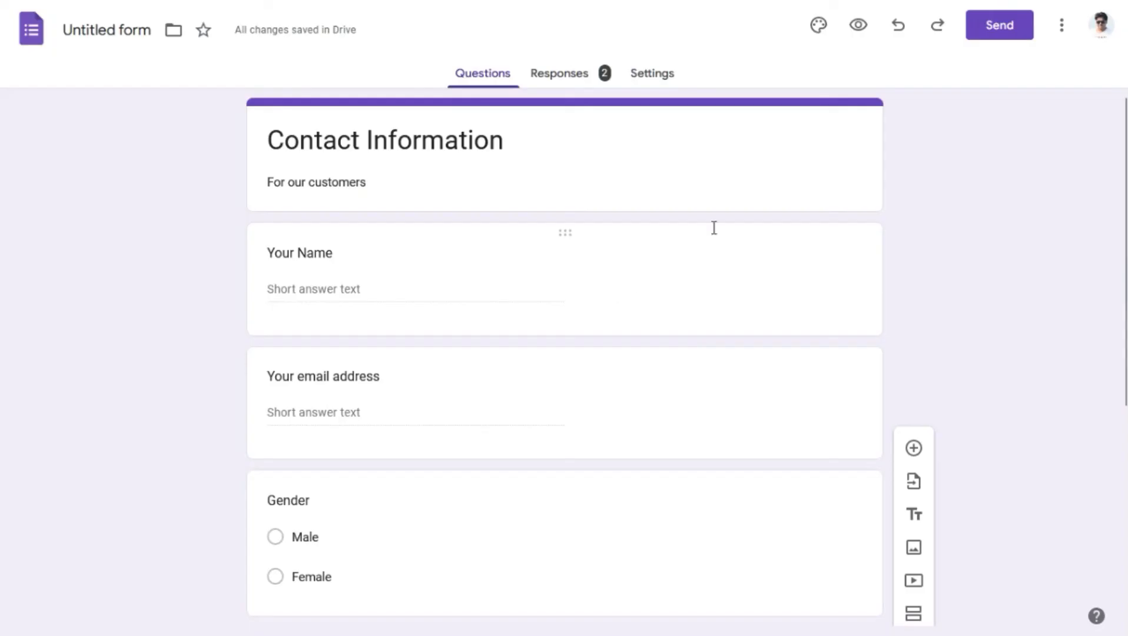
left_click(820, 26)
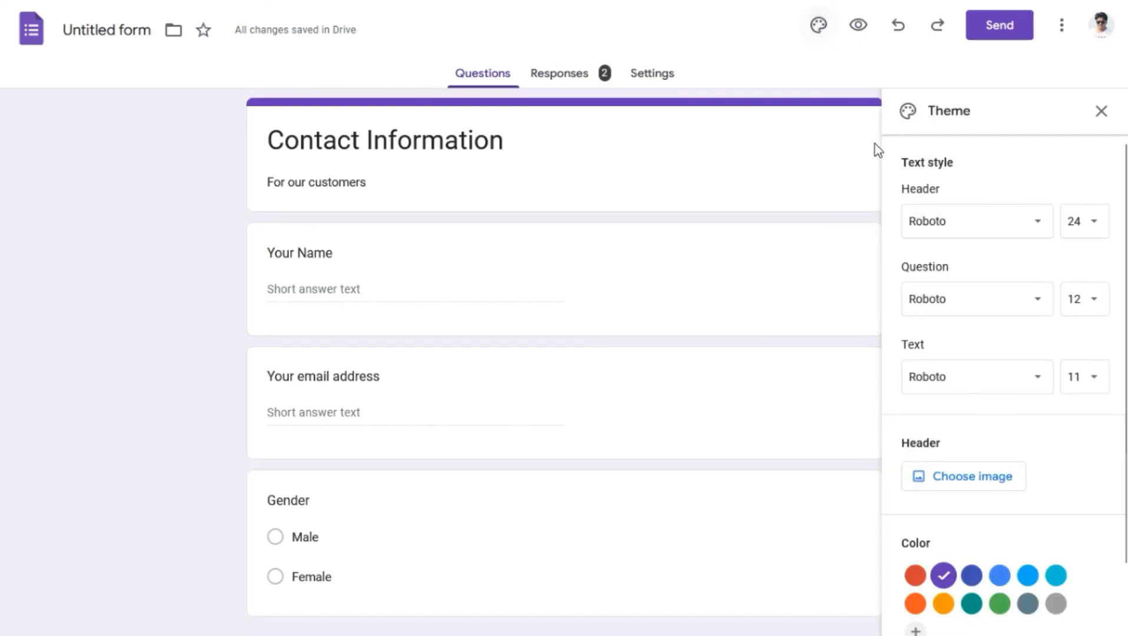
scroll(1015, 454, "down", 1)
left_click(972, 507)
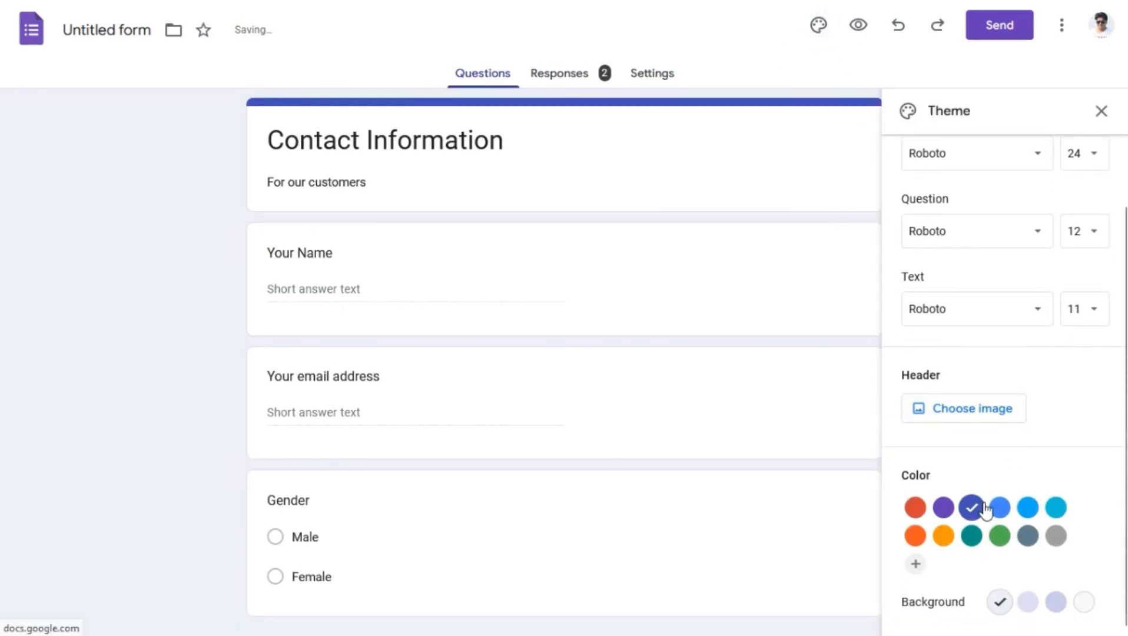
scroll(959, 317, "up", 1)
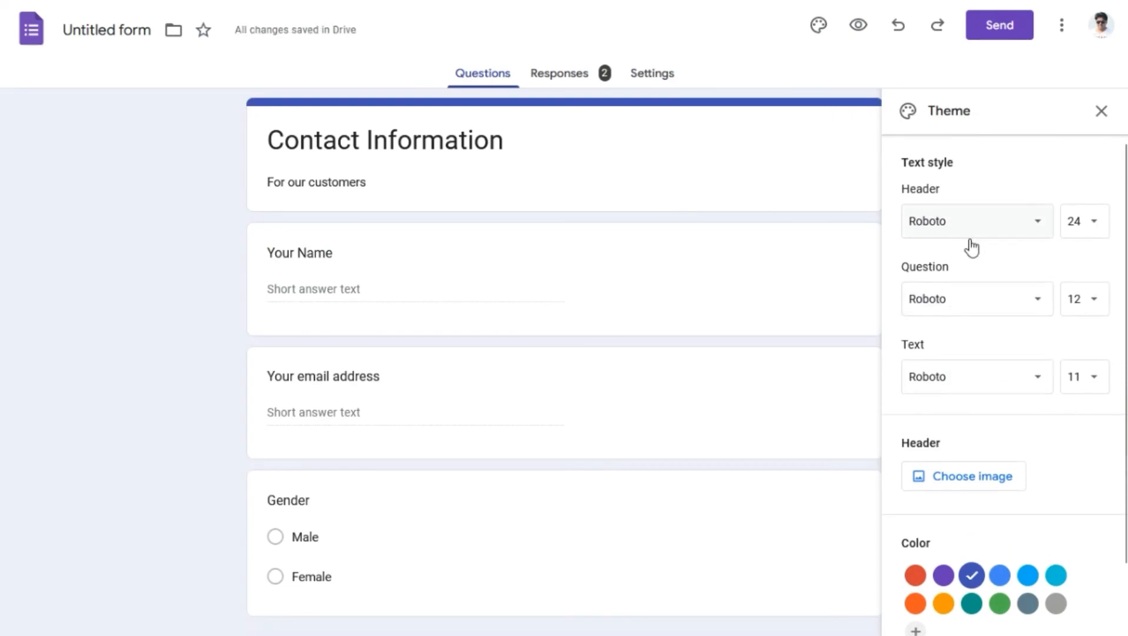
scroll(979, 321, "down", 1)
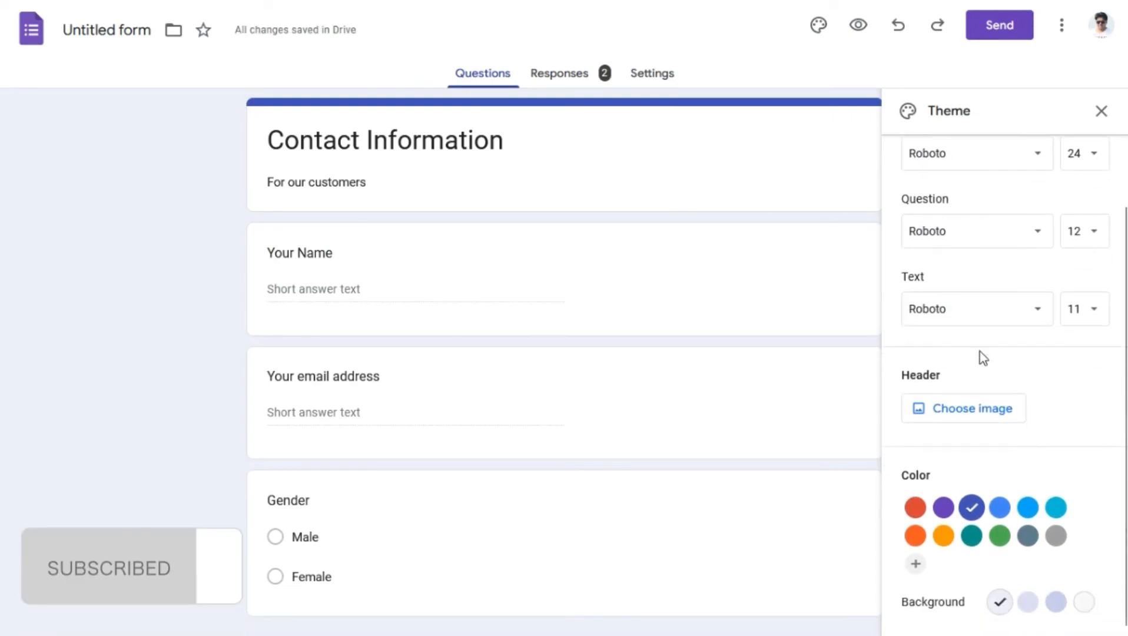
left_click(1027, 602)
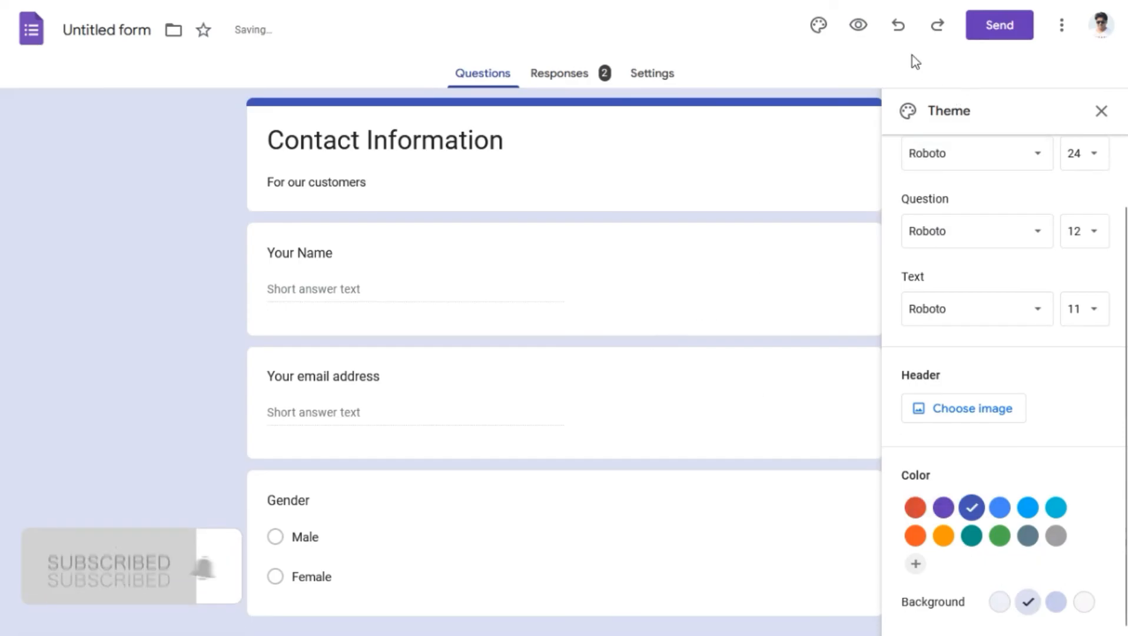
Copy the form's shareable link from the send options and switch back to the response spreadsheet
left_click(991, 36)
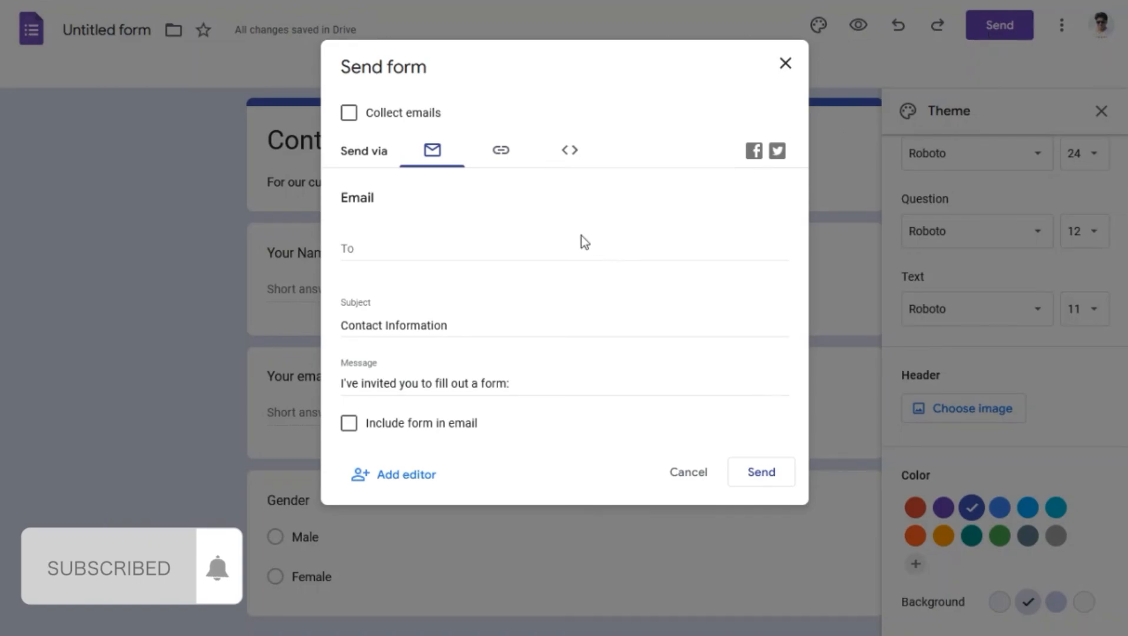
left_click(502, 156)
left_click(752, 285)
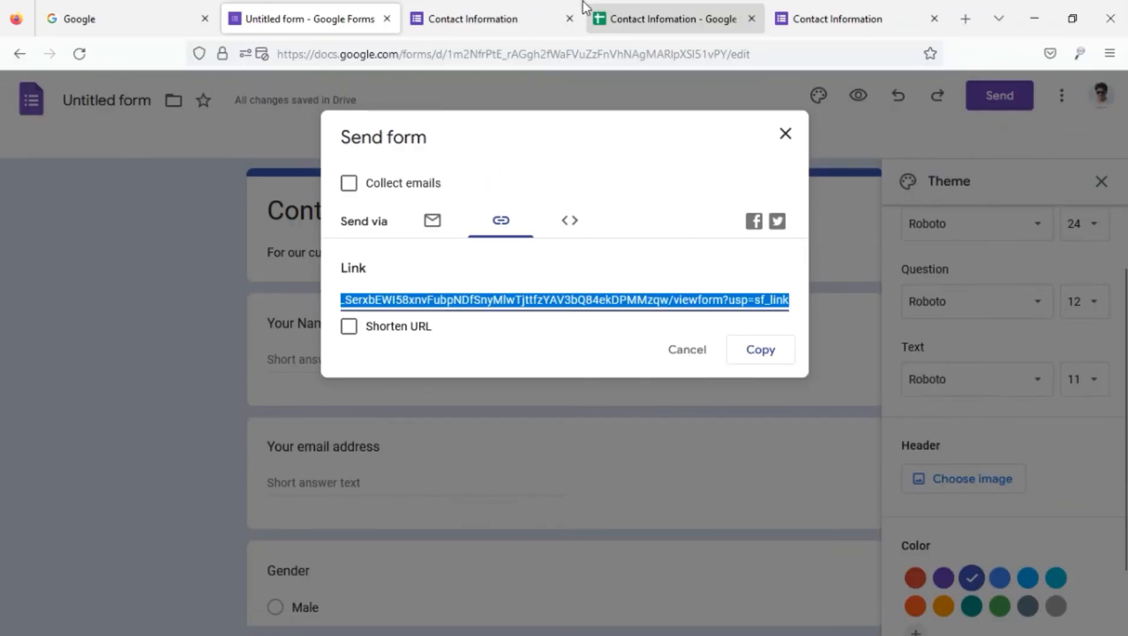
left_click(669, 15)
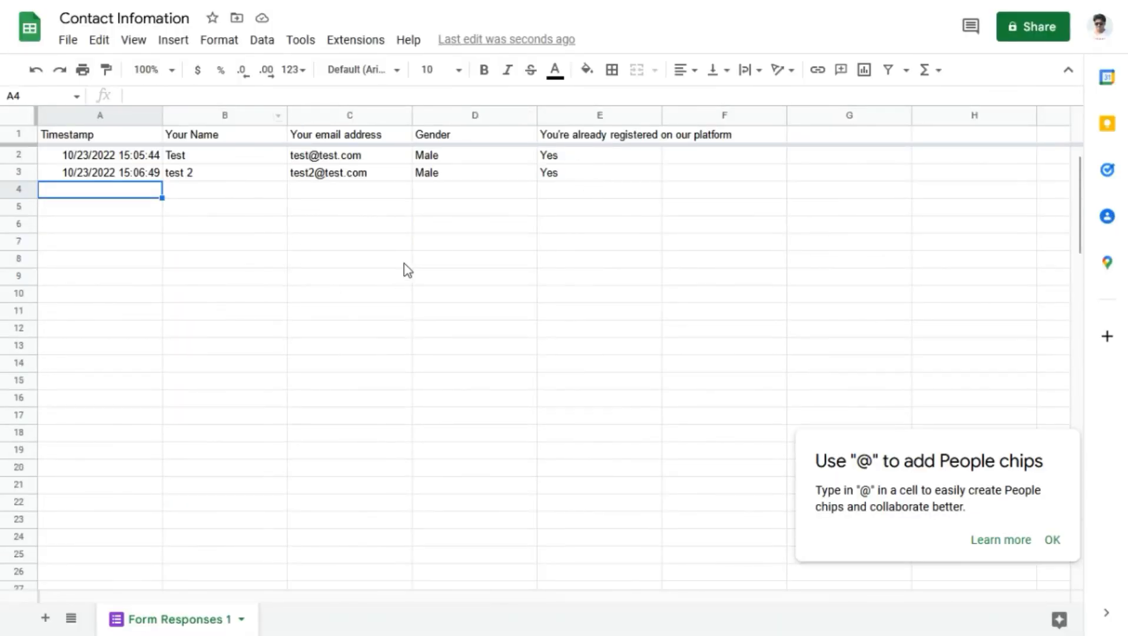